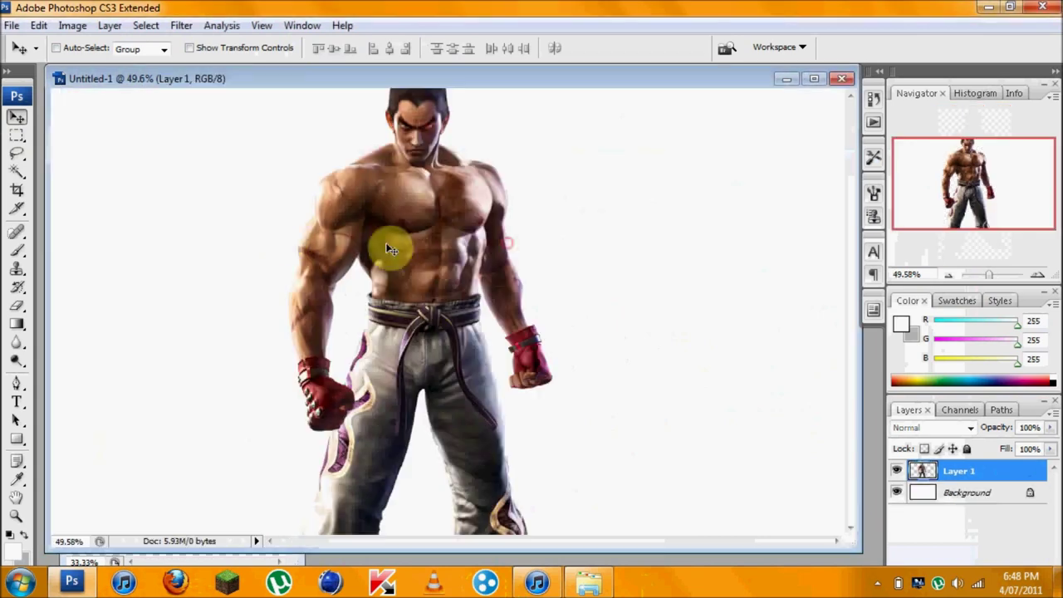
# Scale down and reposition the fighter render on Layer 1 so the whole figure fits inside the canvas.
pyautogui.hotkey('ctrl', 't')
pyautogui.moveTo(506, 186); pyautogui.dragTo(523, 100)
pyautogui.doubleClick(418, 207)
# Convert the Background to a regular layer and fill it with a sideways linear gradient from black to dark grey.
pyautogui.doubleClick(986, 494)
pyautogui.press('Return')
pyautogui.click(20, 324)
pyautogui.click(12, 550)
pyautogui.click(359, 347)
pyautogui.click(700, 138)
pyautogui.click(18, 556)
pyautogui.moveTo(382, 215); pyautogui.dragTo(341, 332)
pyautogui.click(695, 136)
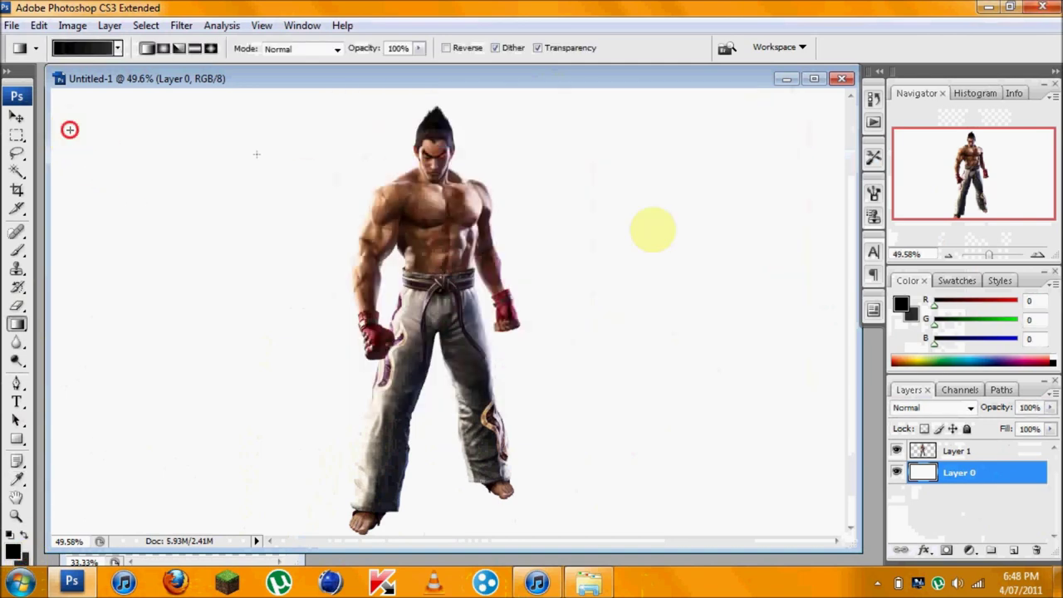
pyautogui.moveTo(401, 174); pyautogui.dragTo(540, 203)
# Add a white Outer Glow to the fighter on Layer 1, using Screen mode at 75% opacity and 5 px size.
pyautogui.doubleClick(988, 450)
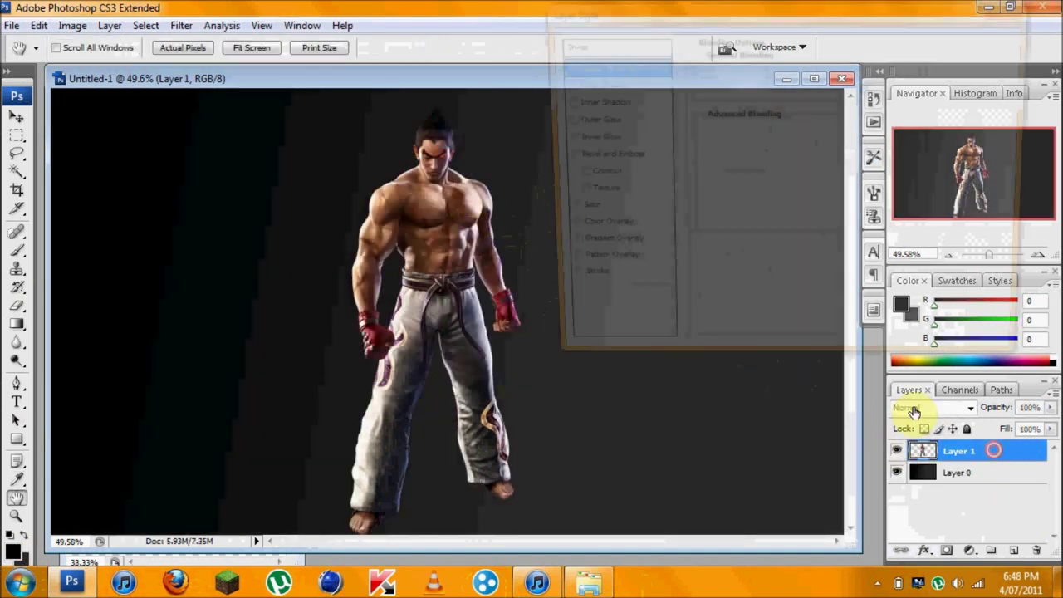
pyautogui.click(588, 120)
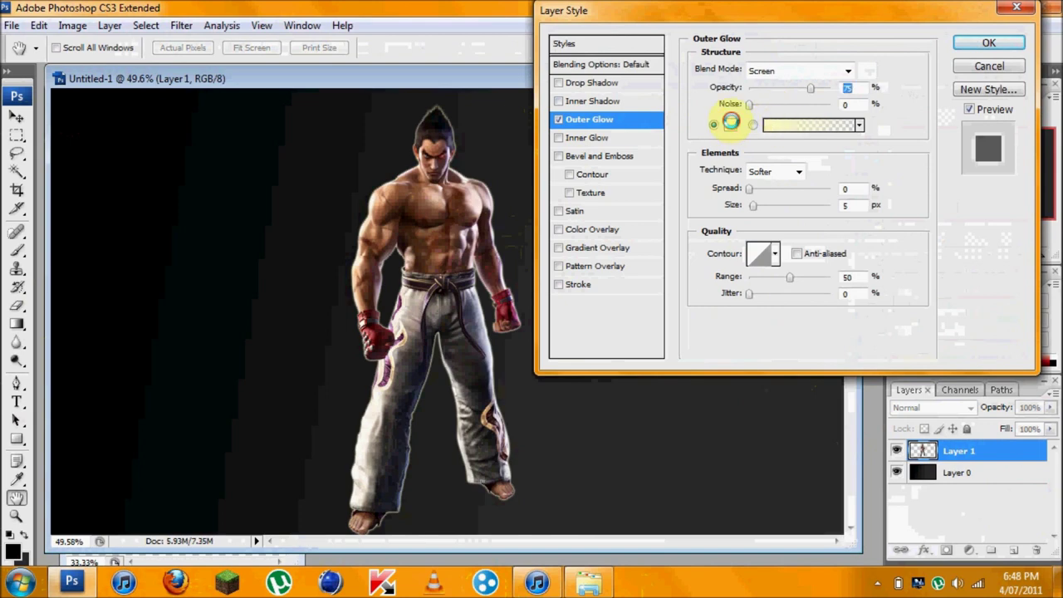
pyautogui.click(731, 122)
pyautogui.click(732, 137)
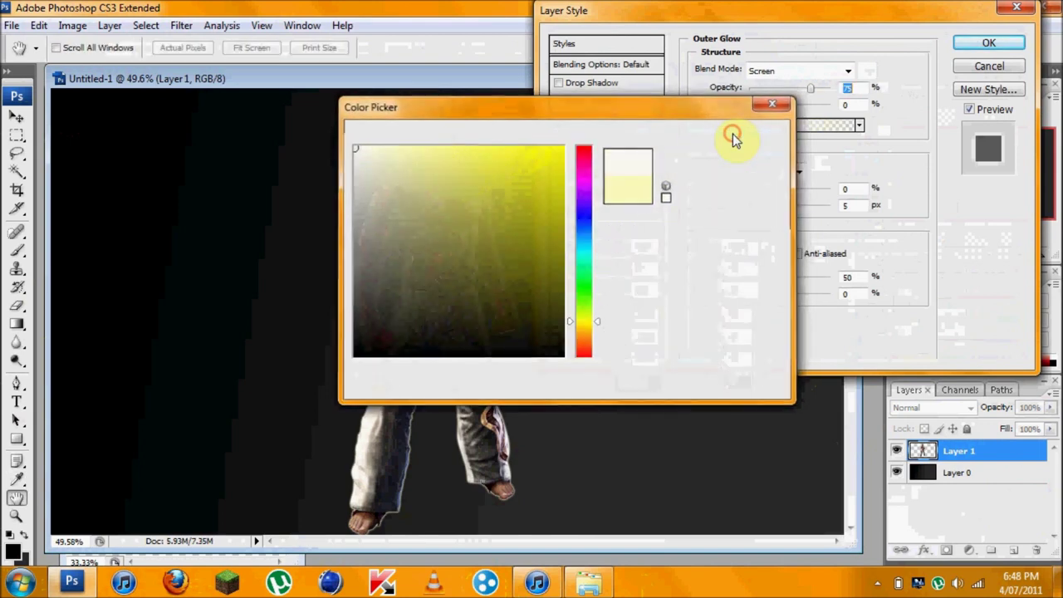
pyautogui.click(988, 43)
# Choose the 2500 px swirl brush tip for the Brush tool.
pyautogui.click(13, 119)
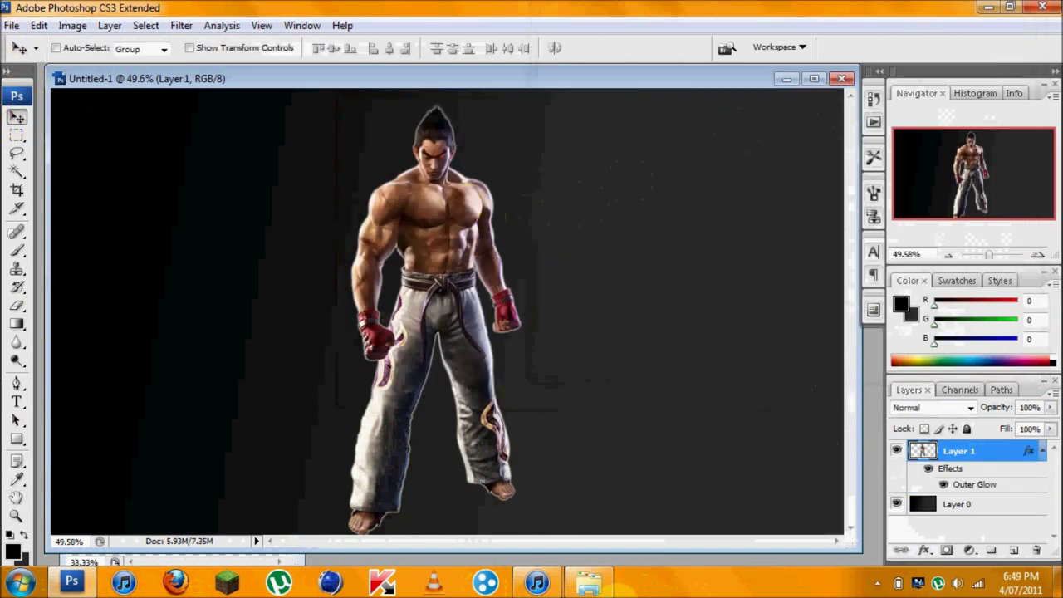
pyautogui.click(17, 171)
pyautogui.click(16, 249)
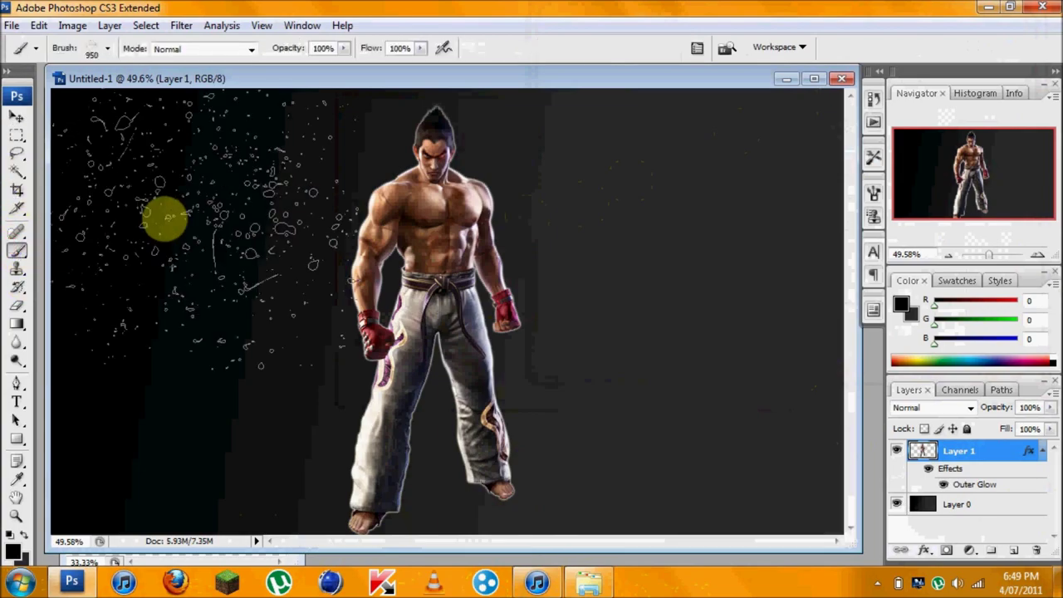
pyautogui.rightClick(146, 256)
pyautogui.scroll(-5, 303, 419)
pyautogui.click(257, 396)
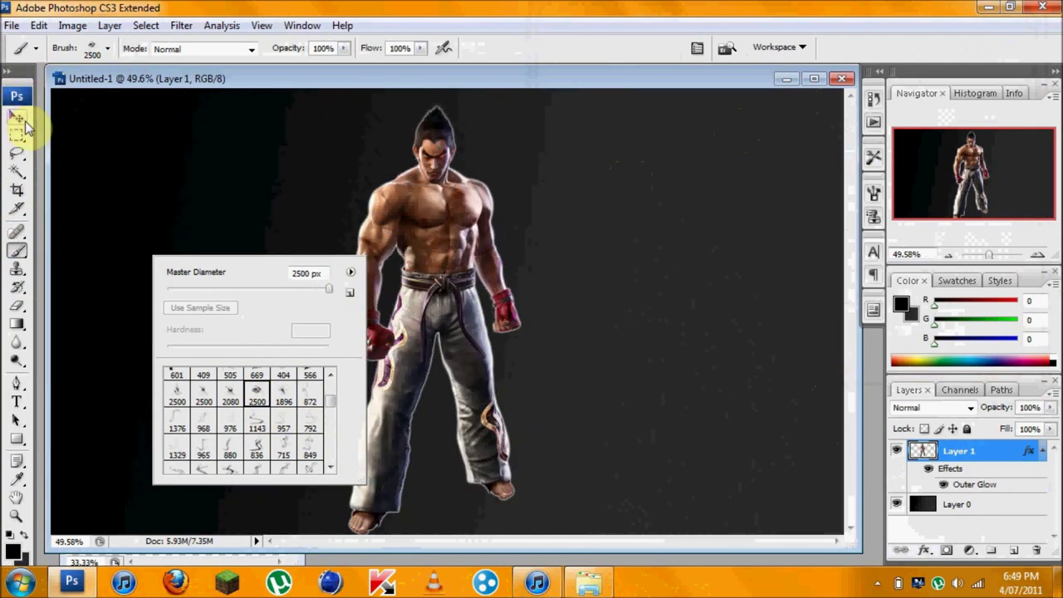
# Stamp the black swirl once over the fighter on a new layer and place that layer beneath Layer 1.
pyautogui.click(970, 503)
pyautogui.click(961, 451)
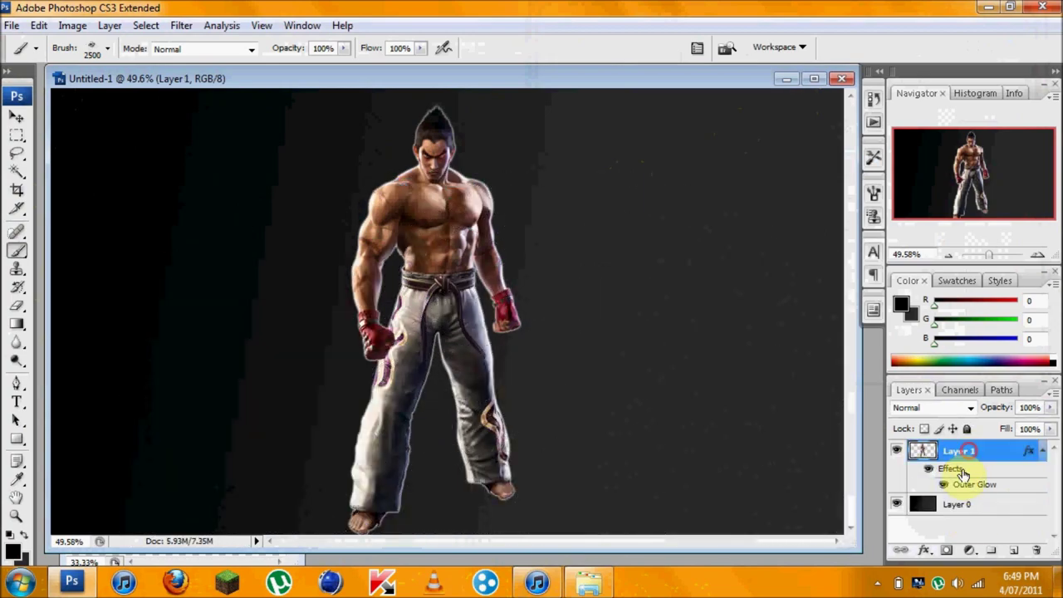
pyautogui.click(1013, 551)
pyautogui.click(427, 353)
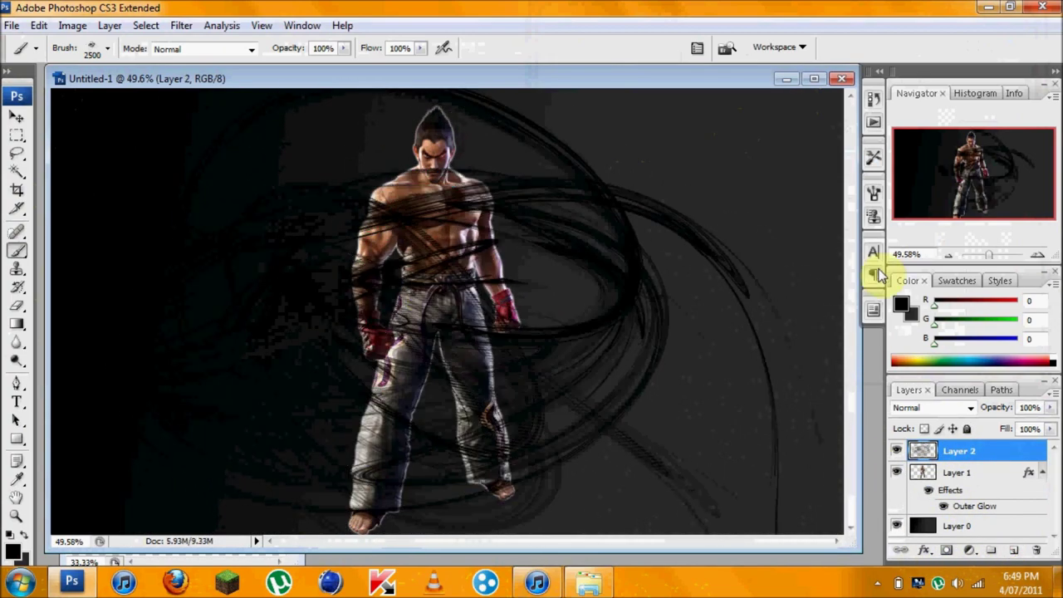
pyautogui.moveTo(1003, 455); pyautogui.dragTo(963, 504)
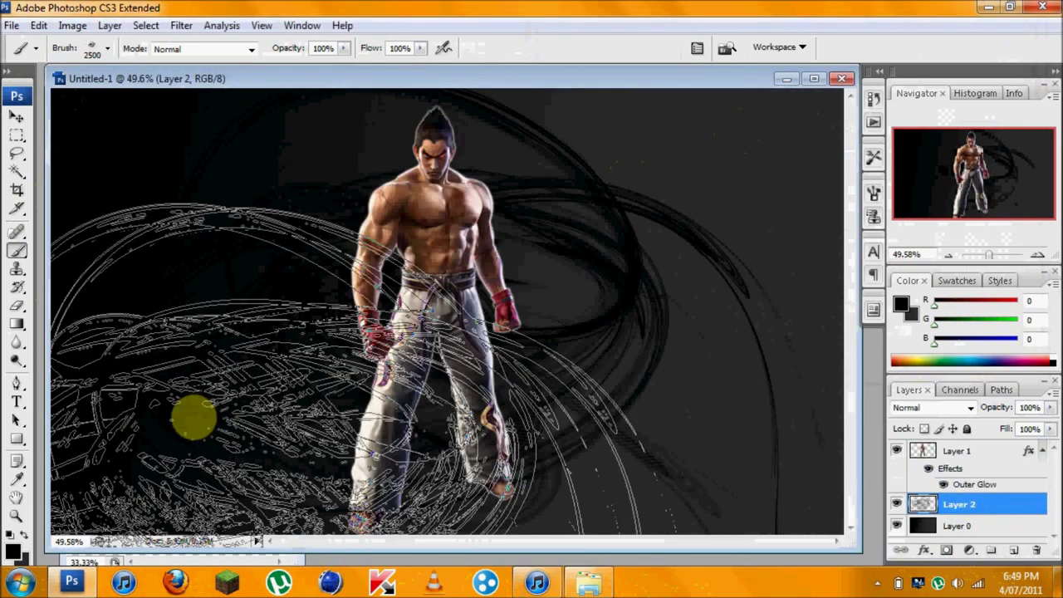
# Set the foreground color to orange, RGB 255, 107, 18.
pyautogui.click(17, 479)
pyautogui.click(13, 551)
pyautogui.moveTo(433, 216); pyautogui.dragTo(522, 219)
pyautogui.click(586, 346)
pyautogui.moveTo(502, 267); pyautogui.dragTo(549, 142)
pyautogui.click(696, 135)
pyautogui.press('b')
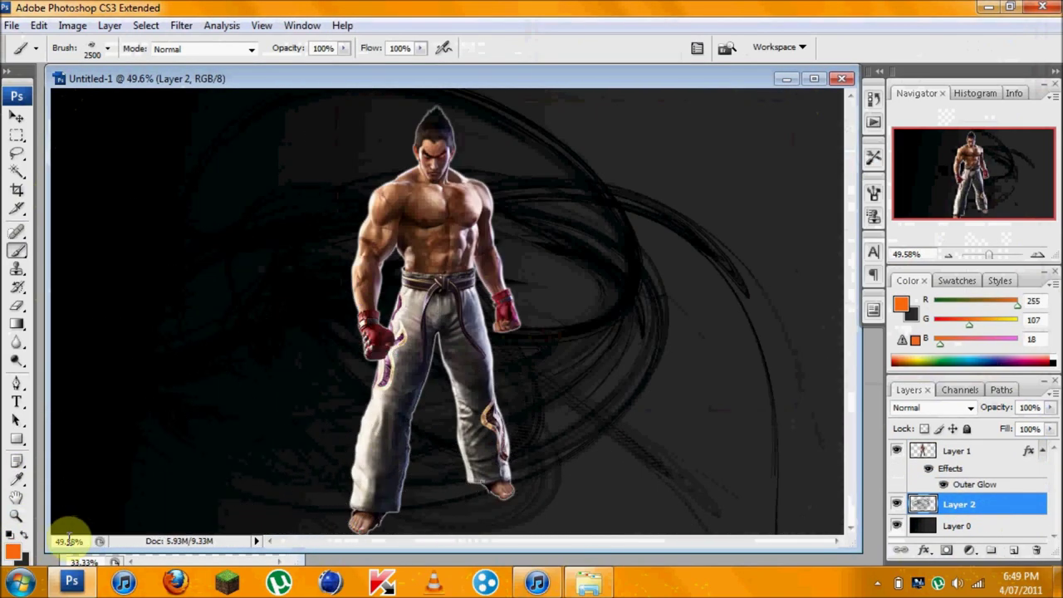
# Set the background color to bright blue, hex 06c7f0.
pyautogui.click(22, 558)
pyautogui.moveTo(562, 205); pyautogui.dragTo(546, 244)
pyautogui.moveTo(562, 157); pyautogui.dragTo(648, 147)
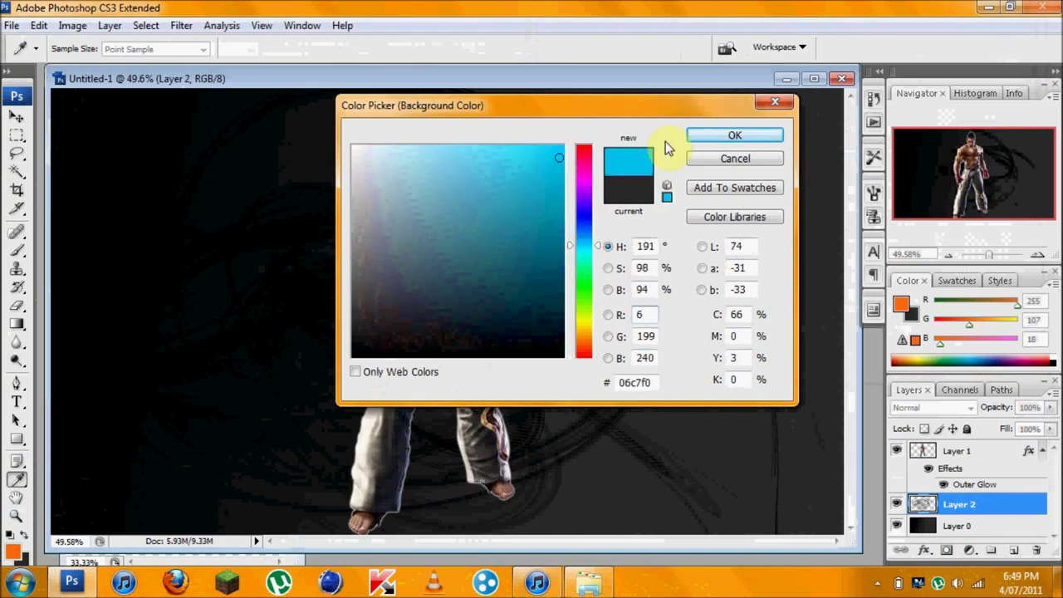
pyautogui.click(696, 135)
# Add a Gradient Overlay to the swirl on Layer 2 using the orange-to-blue foreground-to-background preset.
pyautogui.doubleClick(997, 504)
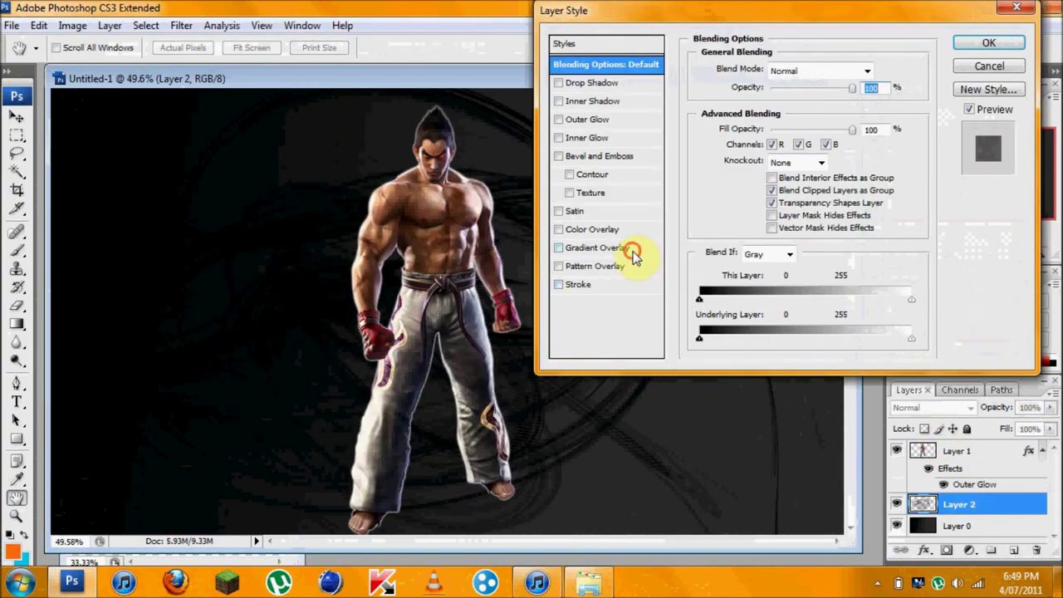
pyautogui.click(601, 247)
pyautogui.click(779, 109)
pyautogui.click(421, 123)
pyautogui.click(686, 108)
pyautogui.click(782, 108)
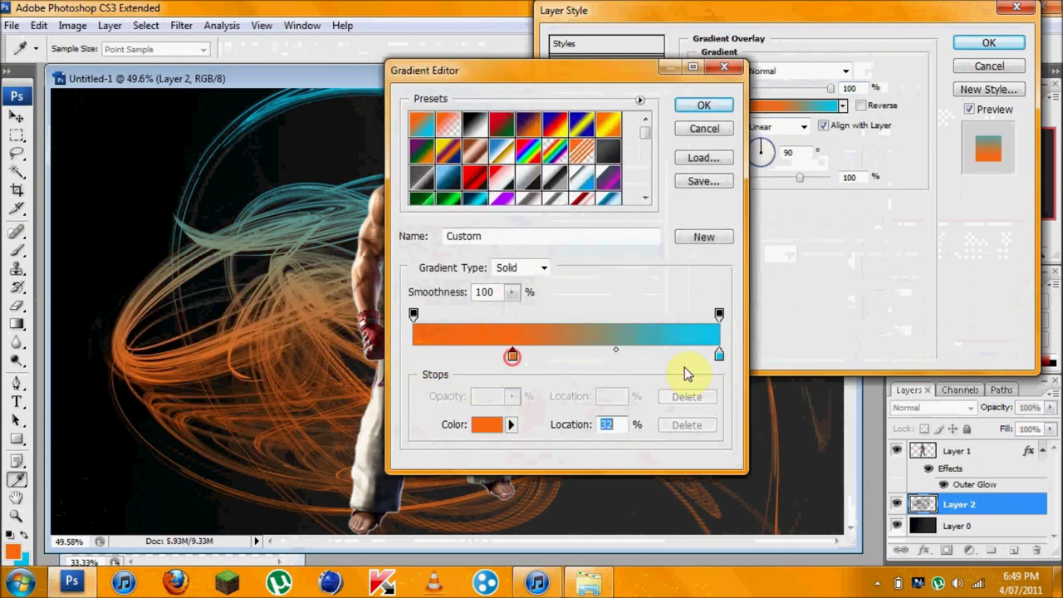
# Tighten the overlay's orange-blue transition with the orange stop at 33% and the blue stop moved inward, and set the angle to about -14°.
pyautogui.moveTo(695, 360); pyautogui.dragTo(605, 363)
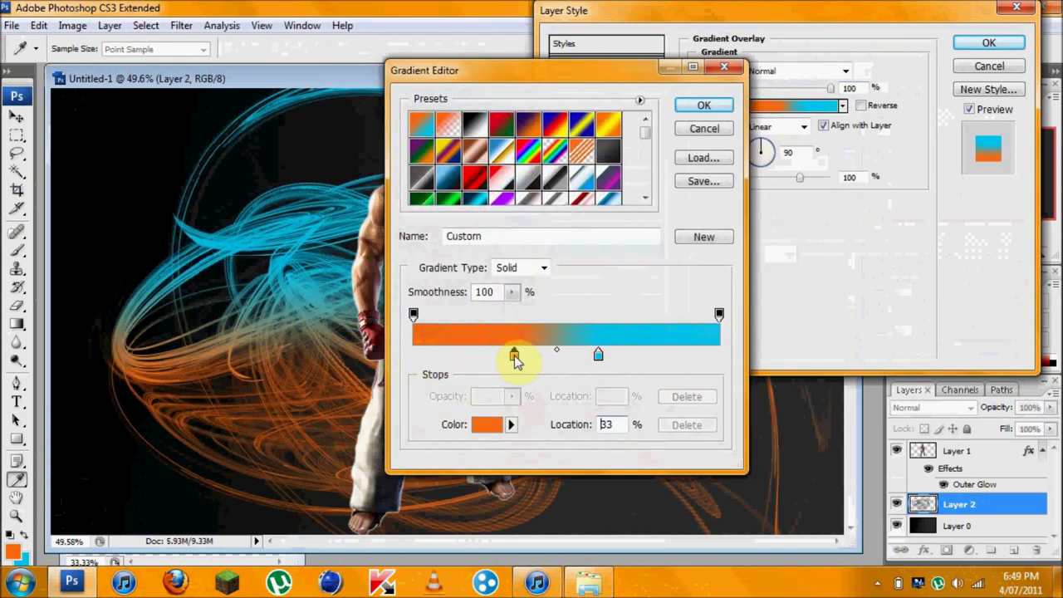
pyautogui.click(706, 106)
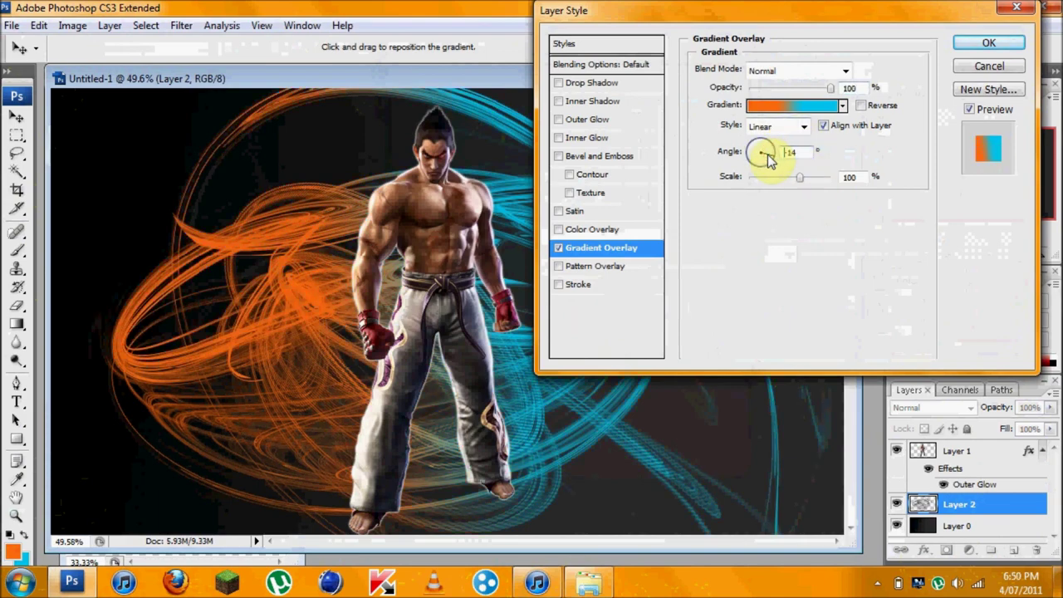
pyautogui.click(955, 43)
# Try shrinking the swirl on Layer 2 with Free Transform, and undo the transformation.
pyautogui.hotkey('ctrl', 't')
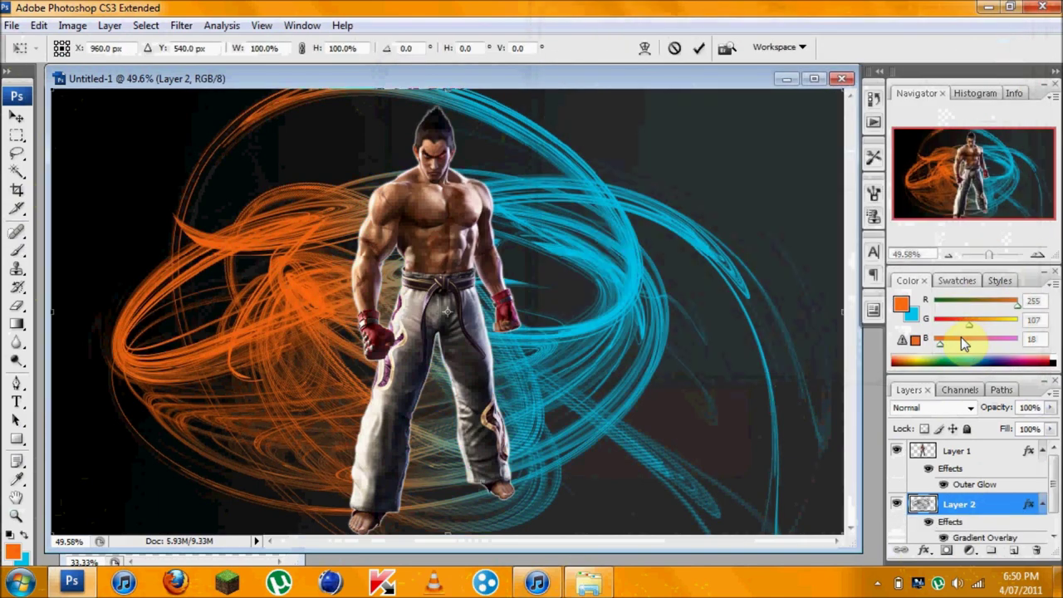
pyautogui.moveTo(671, 197); pyautogui.dragTo(694, 208)
pyautogui.press('Return')
pyautogui.press('v')
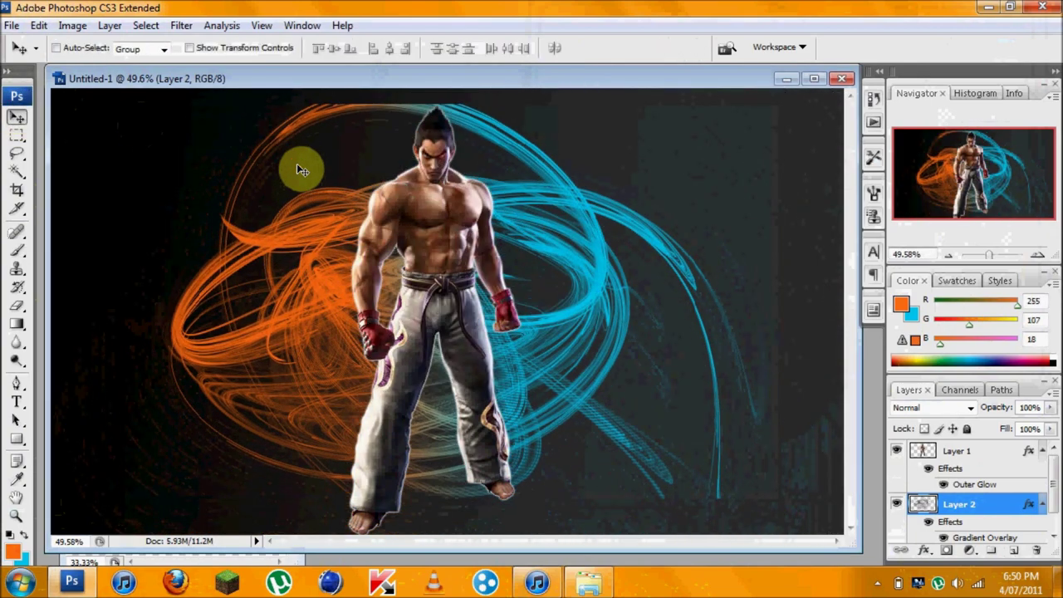
pyautogui.hotkey('ctrl', 'z')
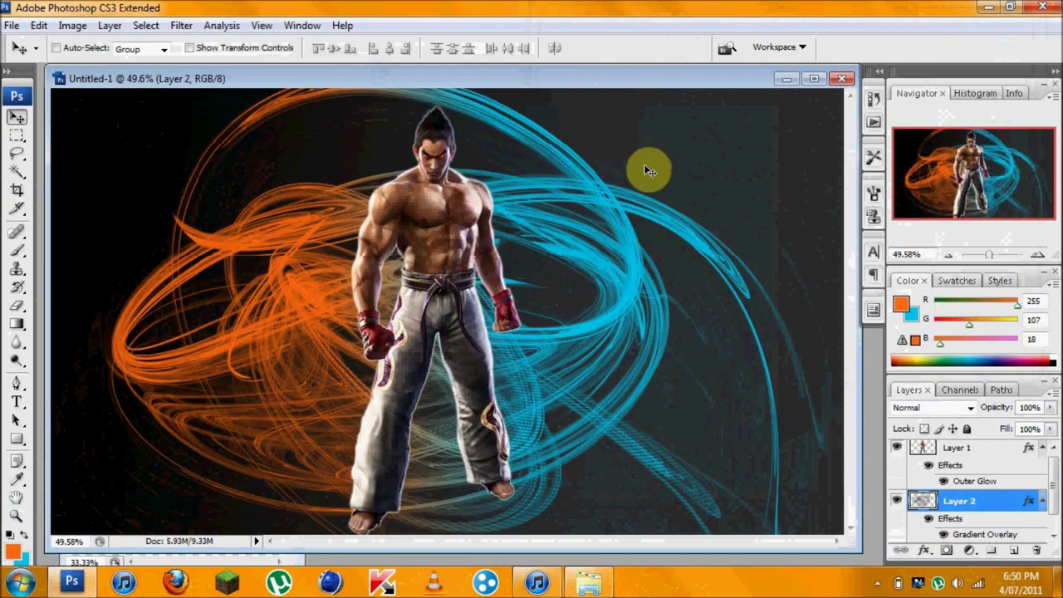
# Bring a flame image from the GFX > FX > Fire folder into the composition as a new layer.
pyautogui.click(588, 581)
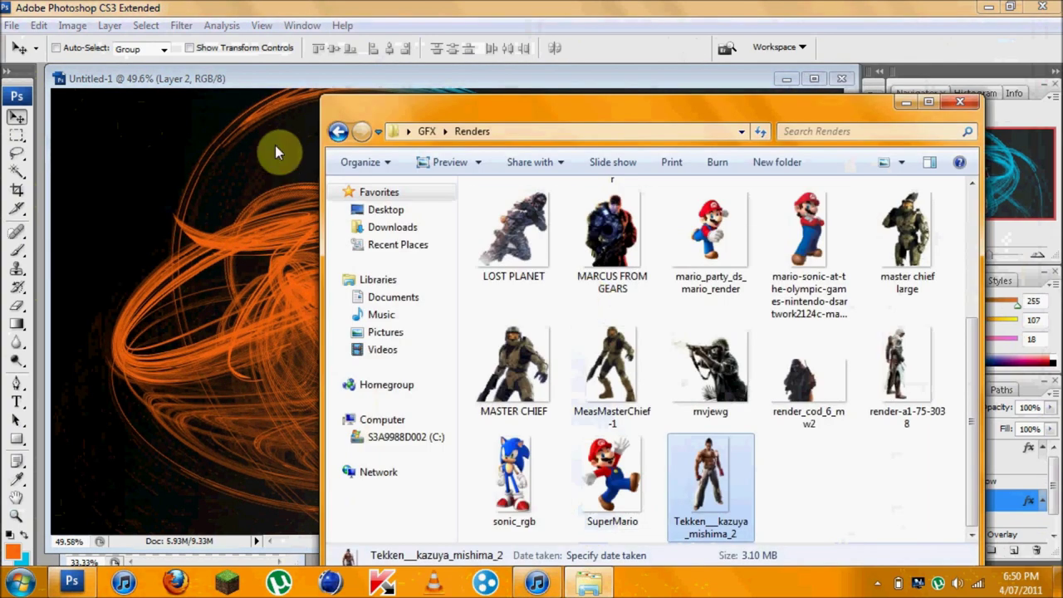
pyautogui.click(338, 131)
pyautogui.doubleClick(891, 208)
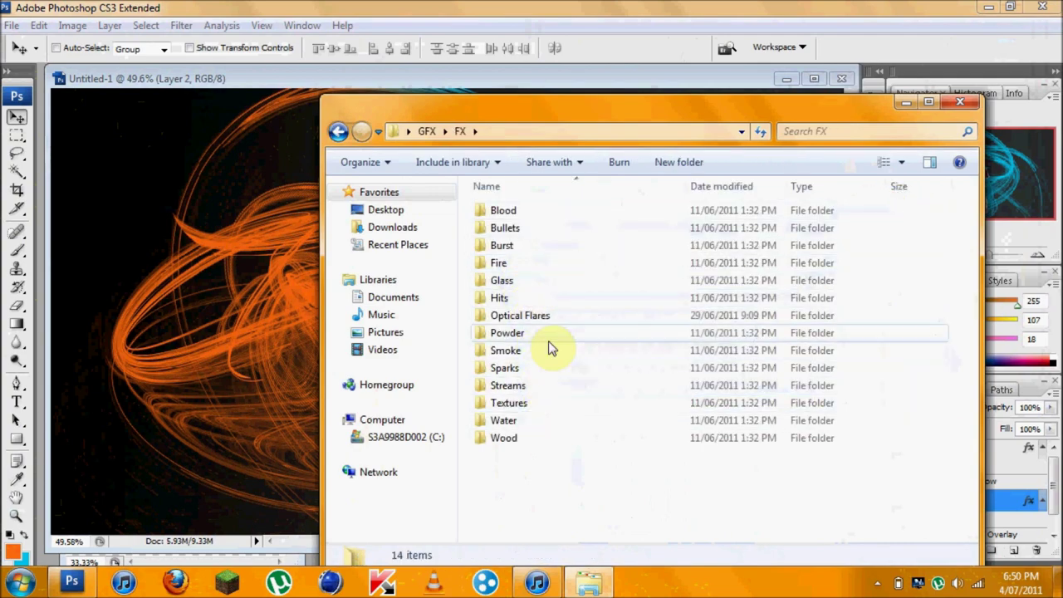
pyautogui.doubleClick(538, 263)
pyautogui.moveTo(613, 305); pyautogui.dragTo(233, 278)
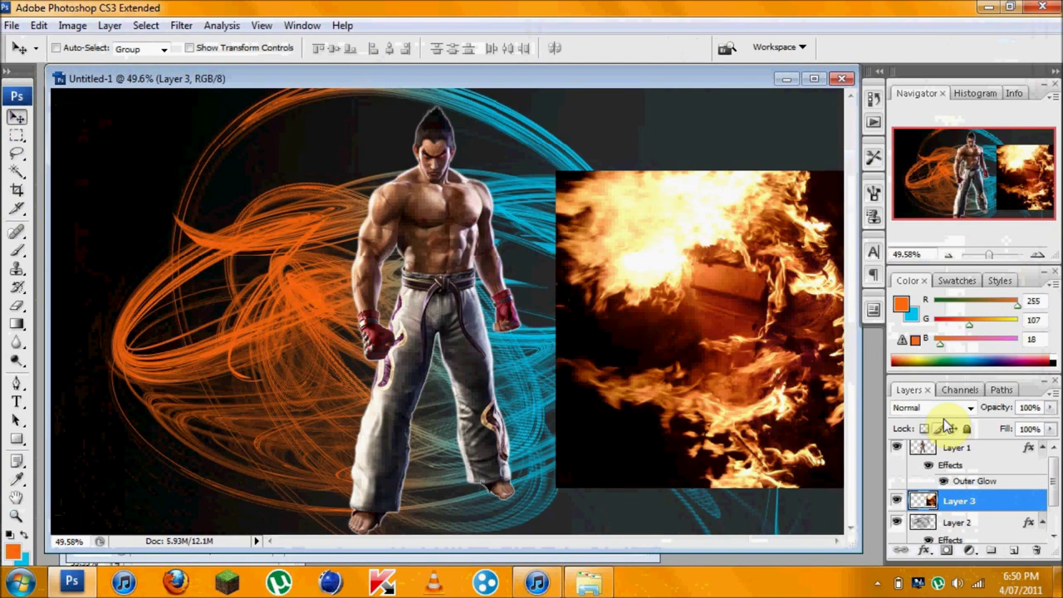
# Set the flame layer's blend mode to Screen, move the flames over the orange swirl and put the layer above Layer 1.
pyautogui.click(930, 407)
pyautogui.click(925, 134)
pyautogui.moveTo(735, 292); pyautogui.dragTo(315, 279)
pyautogui.moveTo(963, 501); pyautogui.dragTo(975, 448)
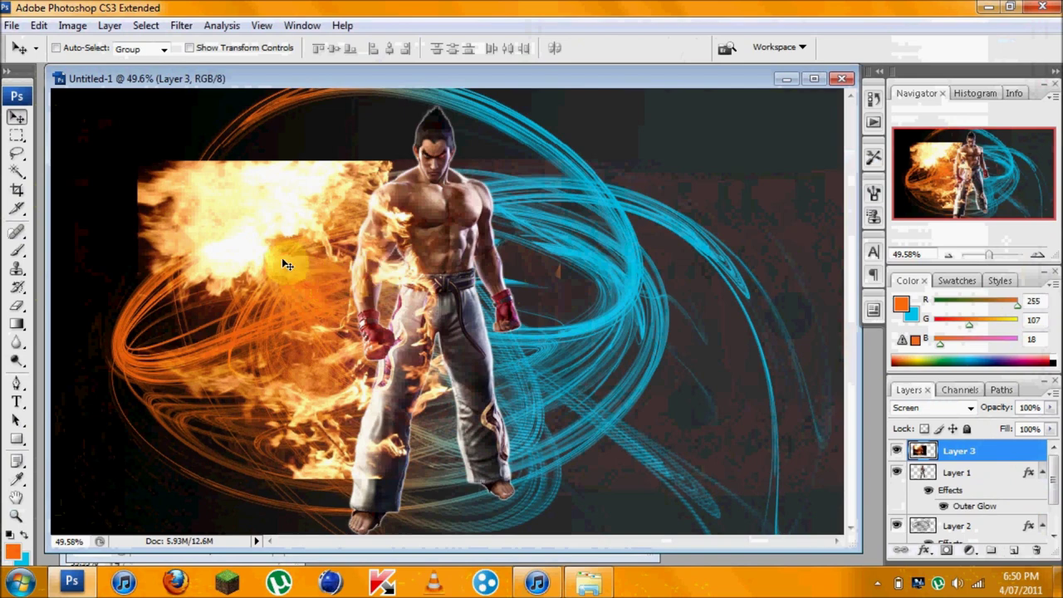
# Rotate the flame layer clockwise by about 9.8° and nudge it into place beside the fighter's arm.
pyautogui.hotkey('ctrl', 't')
pyautogui.moveTo(108, 166); pyautogui.dragTo(132, 123)
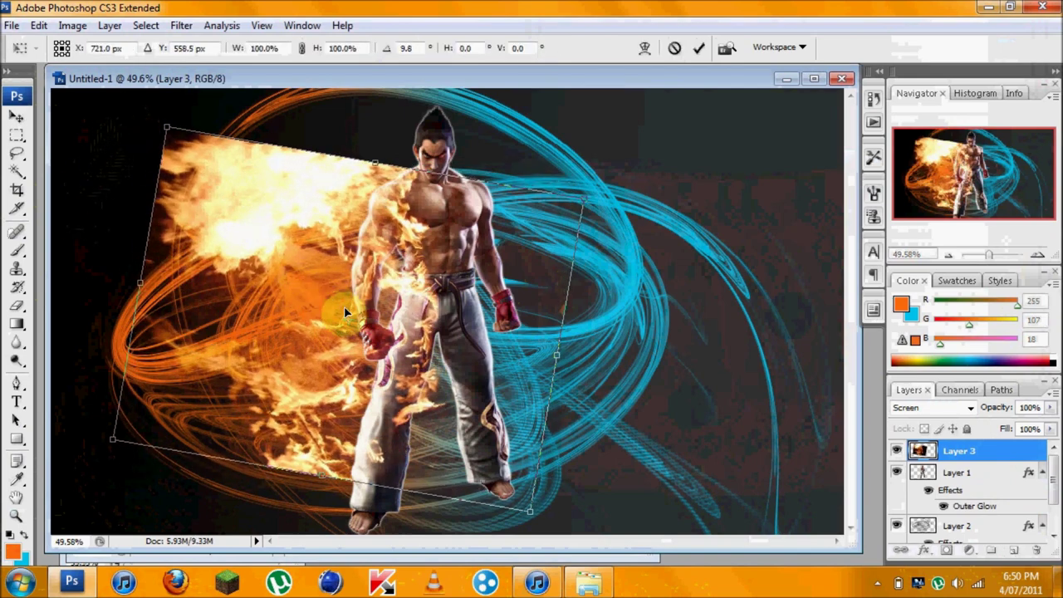
pyautogui.moveTo(344, 306); pyautogui.dragTo(337, 303)
pyautogui.press('Return')
# Erase the flame image's hard edges and excess fire with a soft 349 px eraser at 0% hardness.
pyautogui.click(17, 305)
pyautogui.rightClick(88, 293)
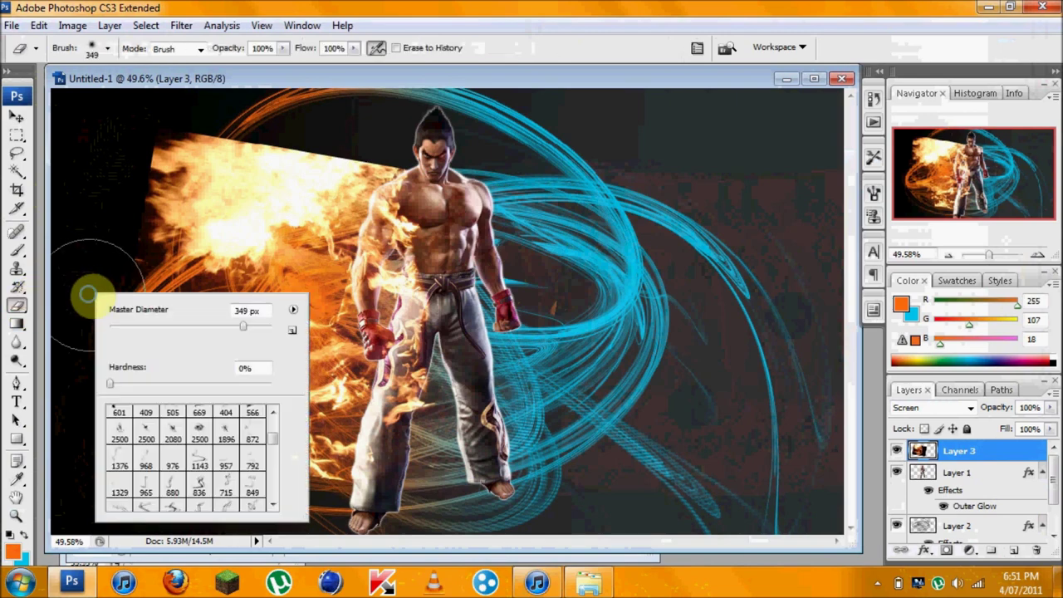
pyautogui.moveTo(356, 503)
pyautogui.mouseDown()
pyautogui.moveTo(240, 479)
pyautogui.moveTo(103, 367)
pyautogui.moveTo(89, 281)
pyautogui.moveTo(229, 225)
pyautogui.moveTo(234, 259)
pyautogui.moveTo(177, 206)
pyautogui.moveTo(99, 174)
pyautogui.moveTo(262, 105)
pyautogui.moveTo(390, 121)
pyautogui.moveTo(293, 123)
pyautogui.moveTo(316, 107)
pyautogui.moveTo(406, 121)
pyautogui.moveTo(297, 120)
pyautogui.moveTo(250, 207)
pyautogui.moveTo(290, 208)
pyautogui.moveTo(224, 206)
pyautogui.moveTo(176, 274)
pyautogui.moveTo(196, 411)
pyautogui.moveTo(425, 466)
pyautogui.moveTo(457, 432)
pyautogui.mouseUp()
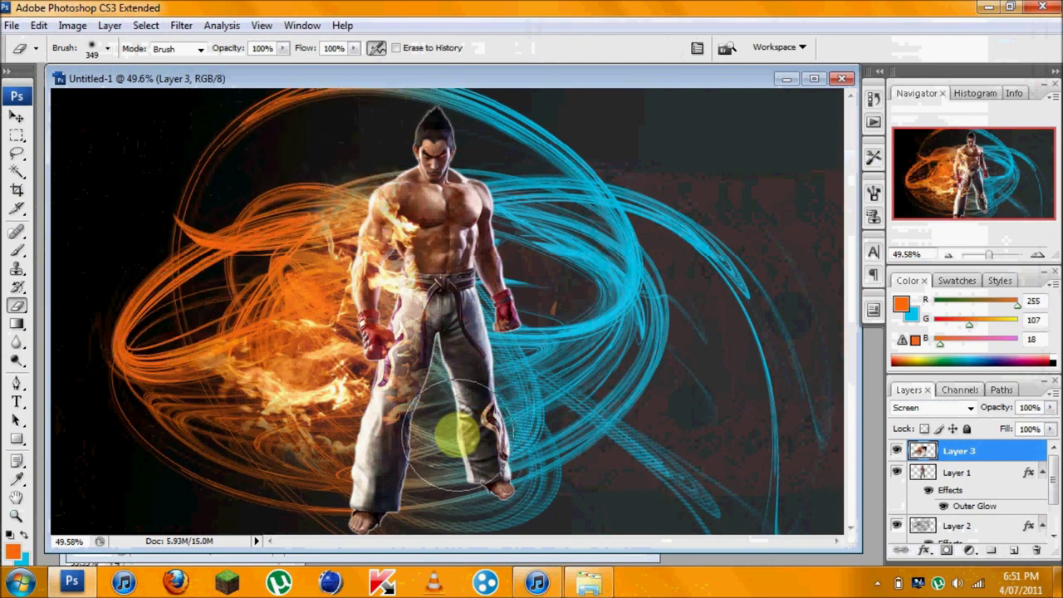
# Bring the smoke image Untitled-5 from the FX > Smoke folder into the composition as a new layer.
pyautogui.click(588, 581)
pyautogui.click(337, 131)
pyautogui.doubleClick(598, 368)
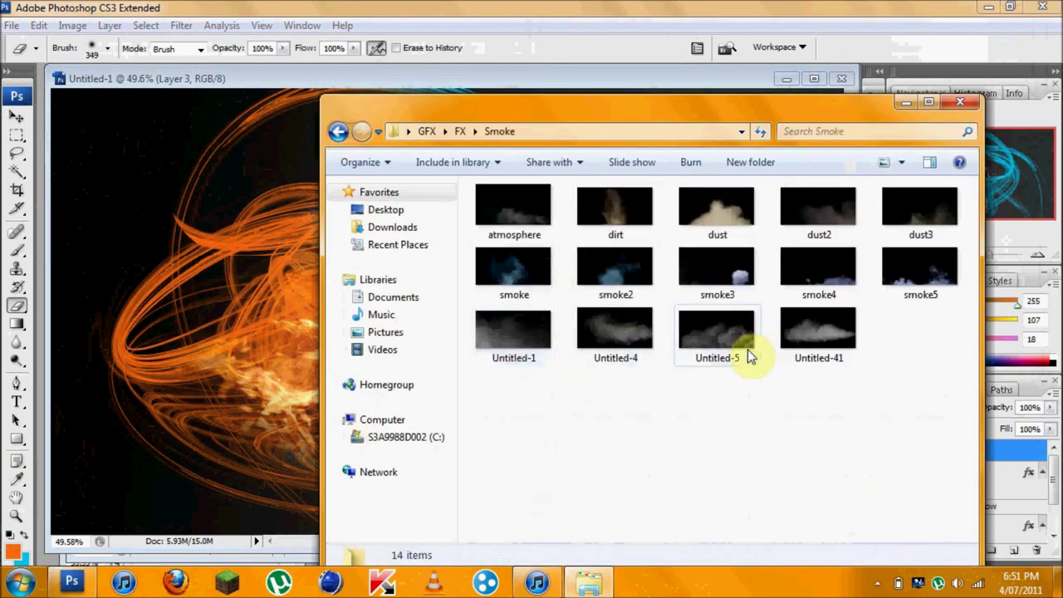
pyautogui.moveTo(716, 330); pyautogui.dragTo(38, 127)
pyautogui.click(18, 121)
pyautogui.moveTo(249, 320); pyautogui.dragTo(384, 325)
# Scale the smoke to about 72% by 73.5%, rotate it about 86° and position it over the fighter's blue side.
pyautogui.hotkey('ctrl', 't')
pyautogui.moveTo(221, 191); pyautogui.dragTo(524, 268)
pyautogui.moveTo(680, 93); pyautogui.dragTo(528, 226)
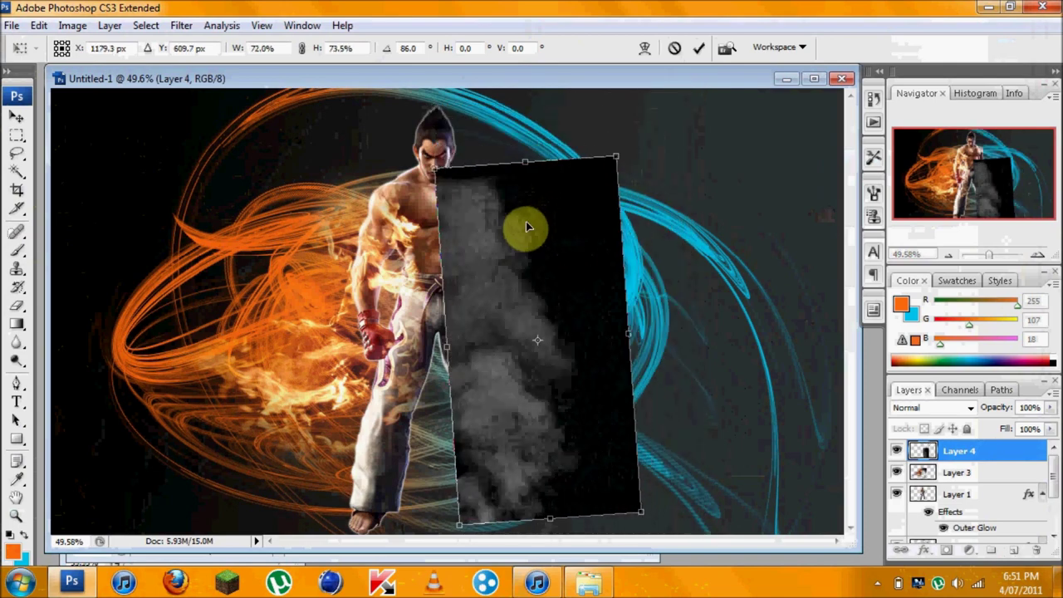
pyautogui.press('Return')
# Set the smoke layer's blend mode to Screen and softly erase its visible edges around the fighter.
pyautogui.click(934, 407)
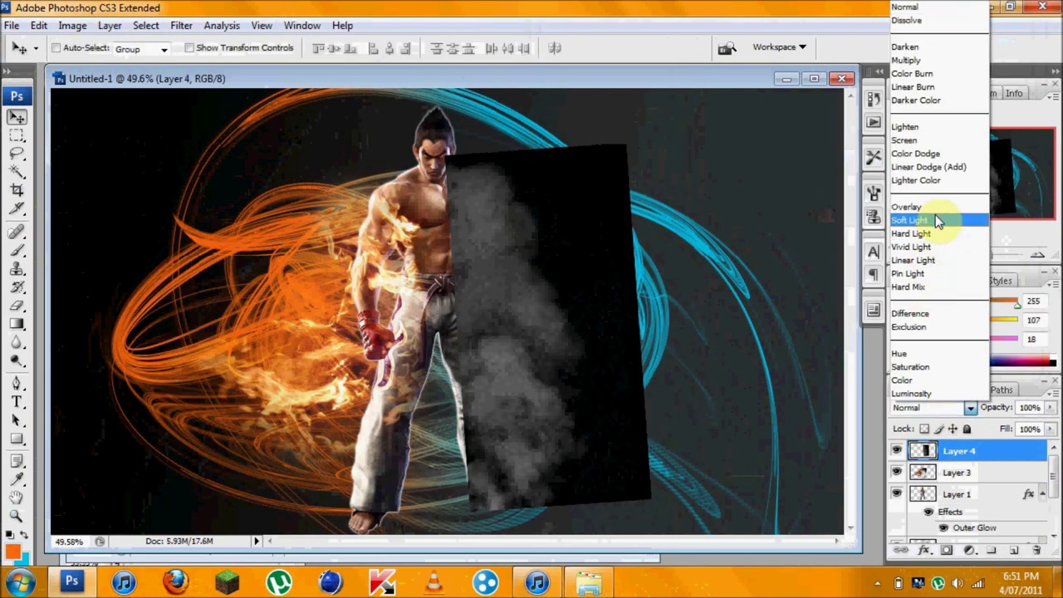
pyautogui.click(933, 147)
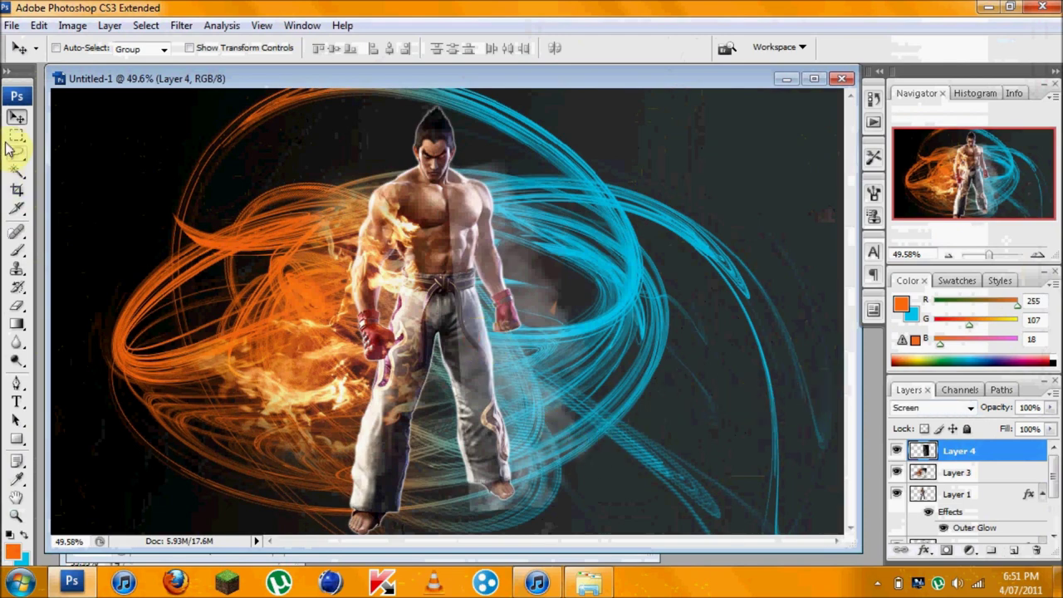
pyautogui.click(16, 307)
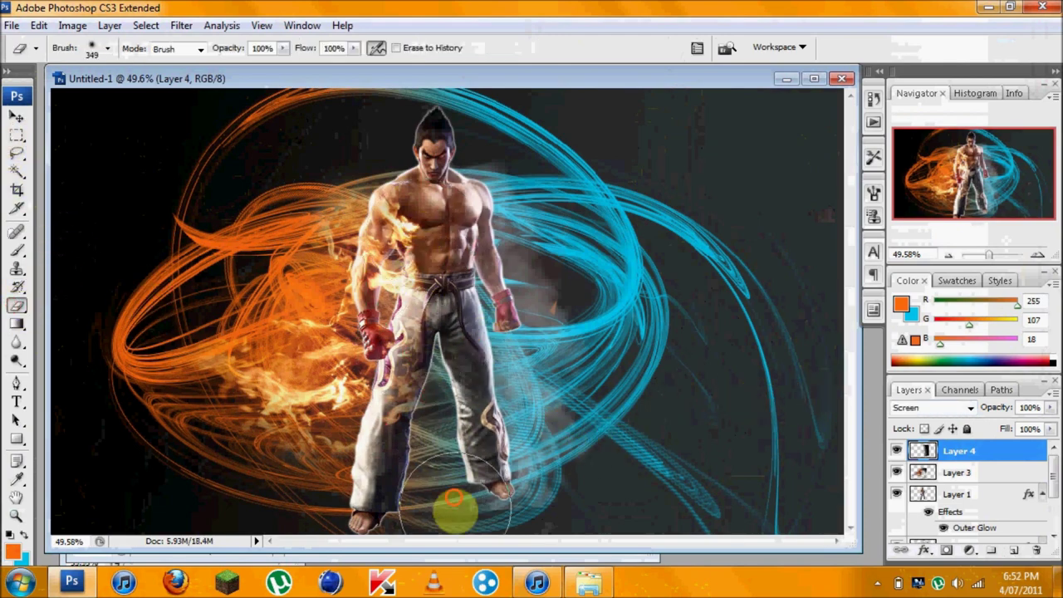
pyautogui.moveTo(452, 136)
pyautogui.mouseDown()
pyautogui.moveTo(505, 119)
pyautogui.moveTo(568, 136)
pyautogui.mouseUp()
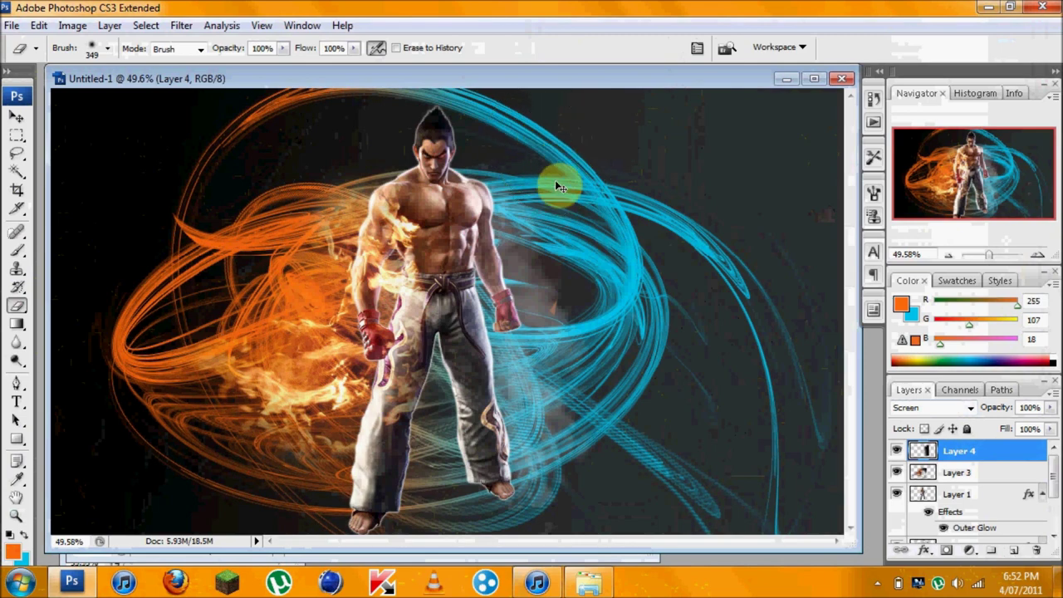
# Adjust the smoke layer with Hue/Saturation, lowering its saturation to -31.
pyautogui.hotkey('ctrl', 'u')
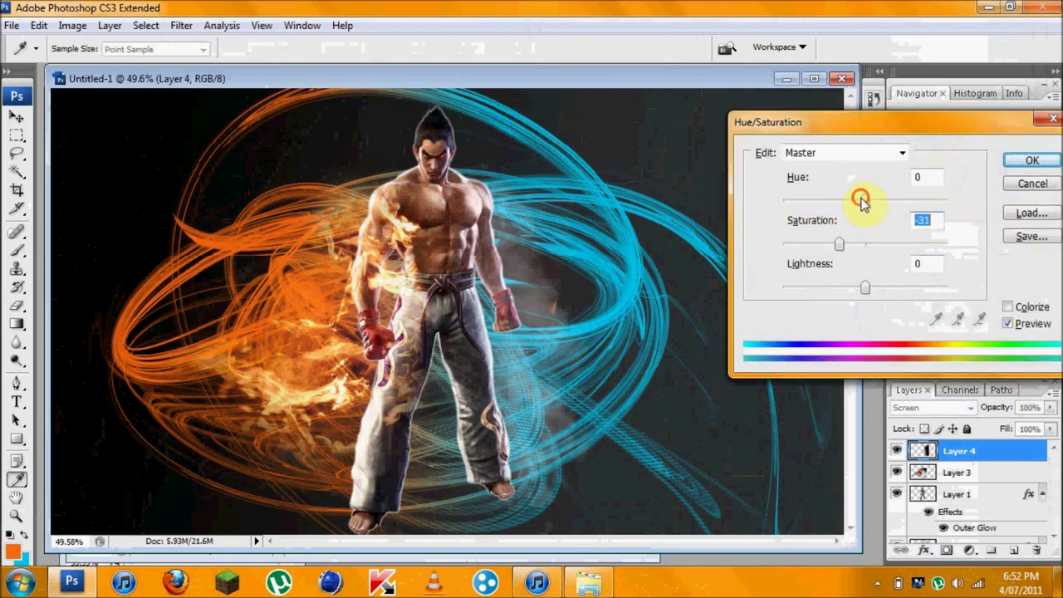
pyautogui.moveTo(819, 200); pyautogui.dragTo(822, 200)
pyautogui.moveTo(864, 288)
pyautogui.mouseDown()
pyautogui.moveTo(916, 284)
pyautogui.moveTo(864, 293)
pyautogui.mouseUp()
pyautogui.click(1016, 163)
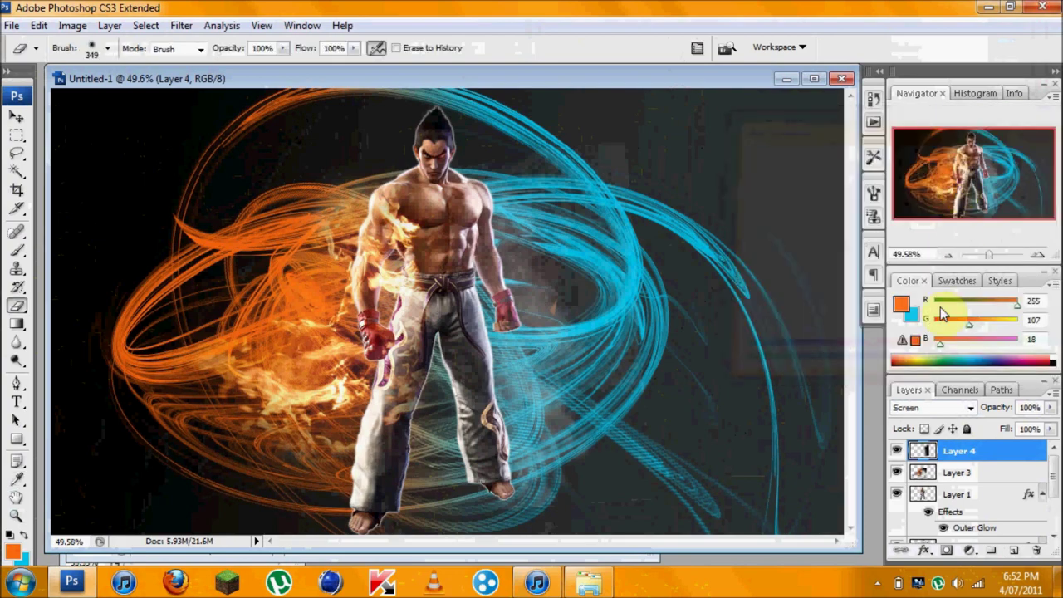
pyautogui.doubleClick(985, 458)
pyautogui.moveTo(646, 10); pyautogui.dragTo(715, 7)
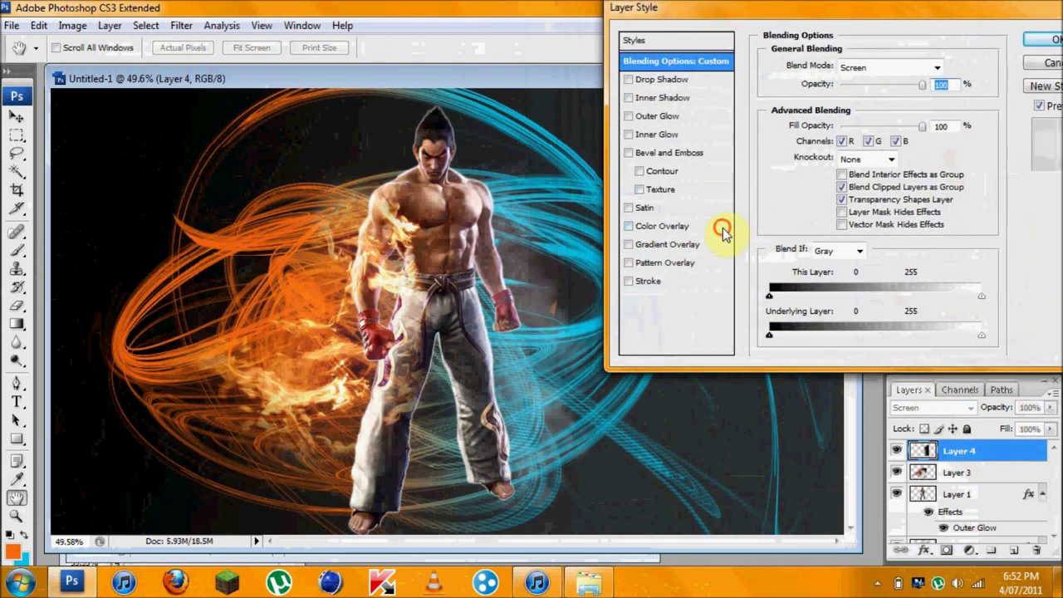
pyautogui.click(723, 230)
pyautogui.click(1049, 64)
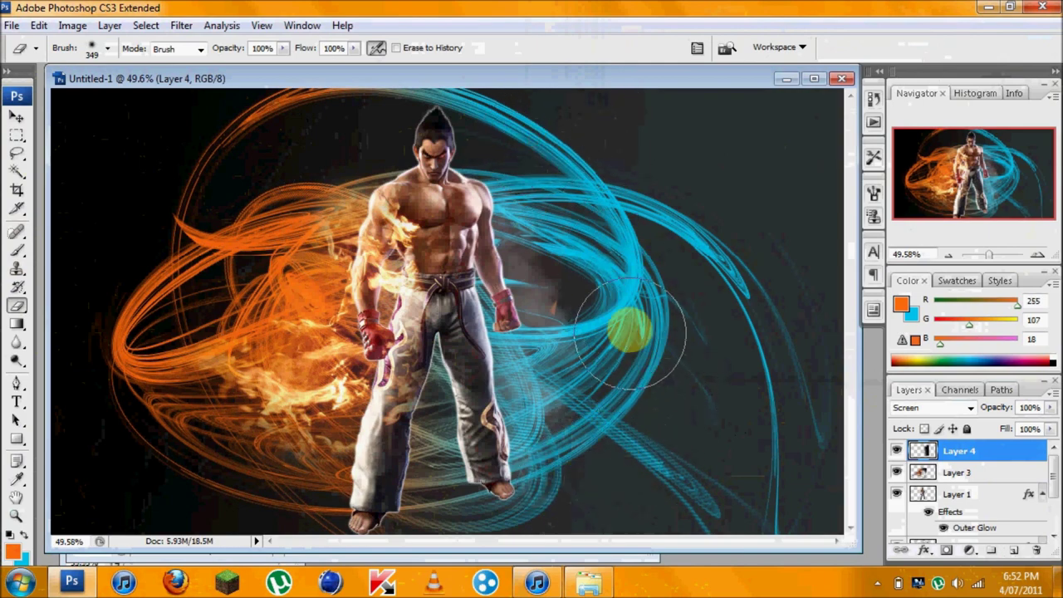
# Add a blue Color Overlay at reduced opacity to the smoke on Layer 4.
pyautogui.doubleClick(996, 451)
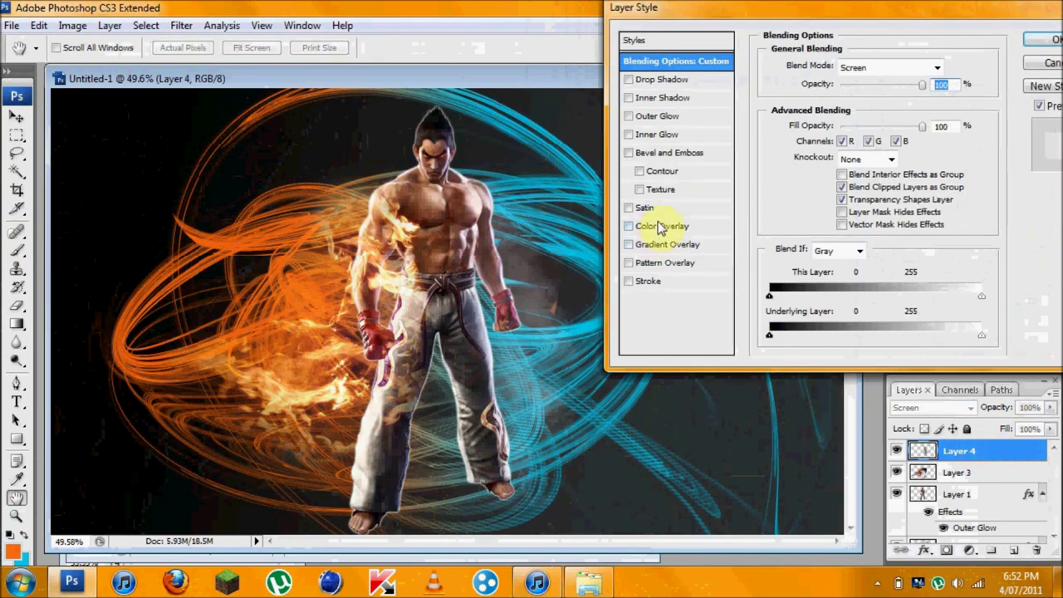
pyautogui.click(658, 230)
pyautogui.click(938, 67)
pyautogui.click(584, 236)
pyautogui.moveTo(583, 236); pyautogui.dragTo(584, 242)
pyautogui.click(735, 134)
pyautogui.moveTo(900, 84); pyautogui.dragTo(858, 91)
pyautogui.click(1041, 40)
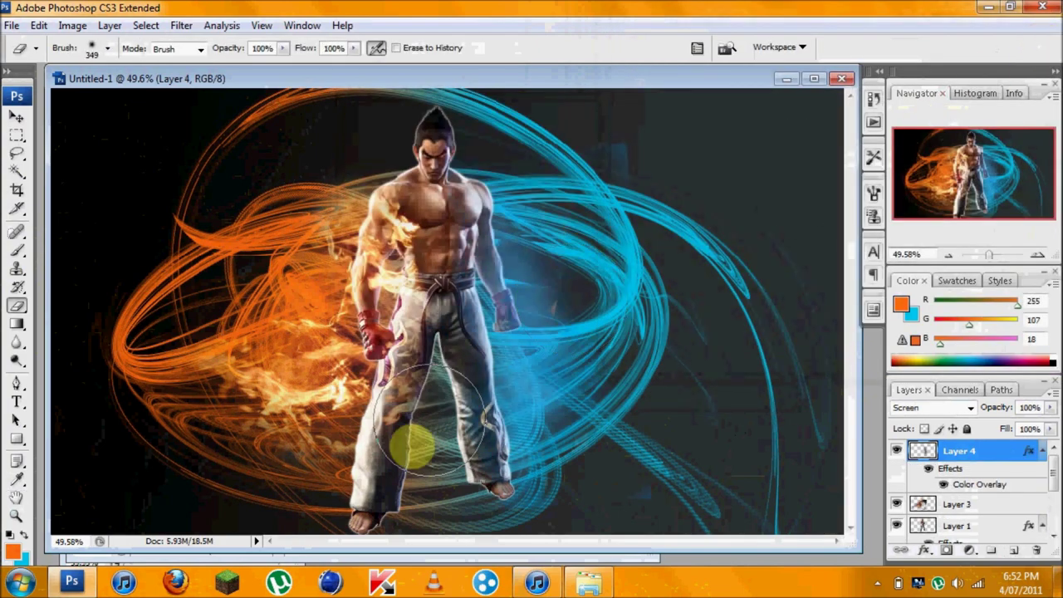
# Bring a fire image from the FX > Fire folder into the composition as a new layer.
pyautogui.click(589, 582)
pyautogui.click(344, 132)
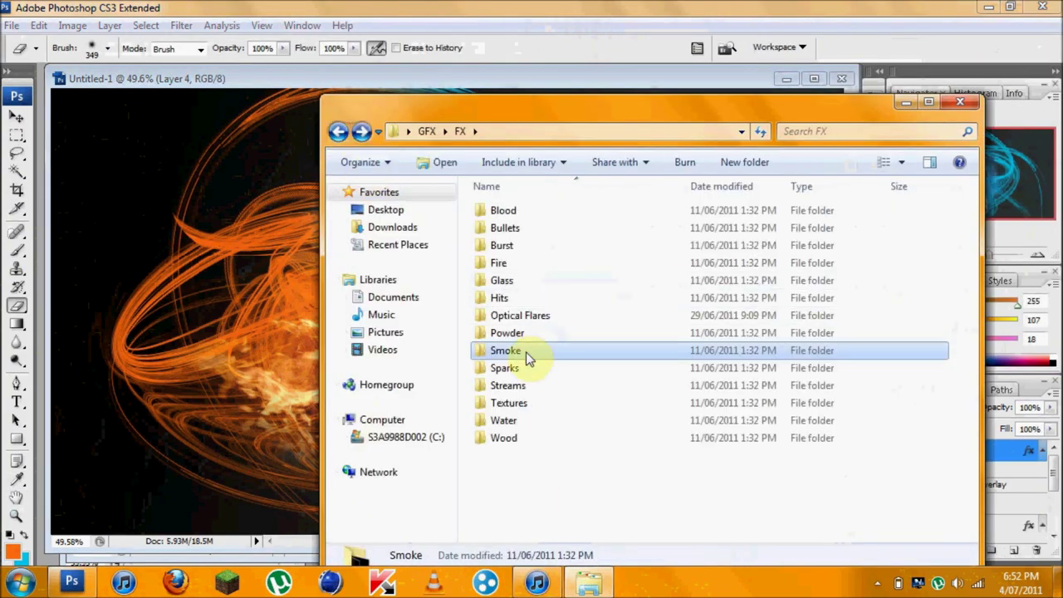
pyautogui.doubleClick(519, 263)
pyautogui.moveTo(906, 369); pyautogui.dragTo(208, 249)
pyautogui.press('v')
pyautogui.moveTo(672, 337); pyautogui.dragTo(581, 316)
# Rotate the fire layer by -26°, set its blend mode to Screen and position it over the fighter's blue side.
pyautogui.hotkey('ctrl', 't')
pyautogui.moveTo(498, 135); pyautogui.dragTo(402, 183)
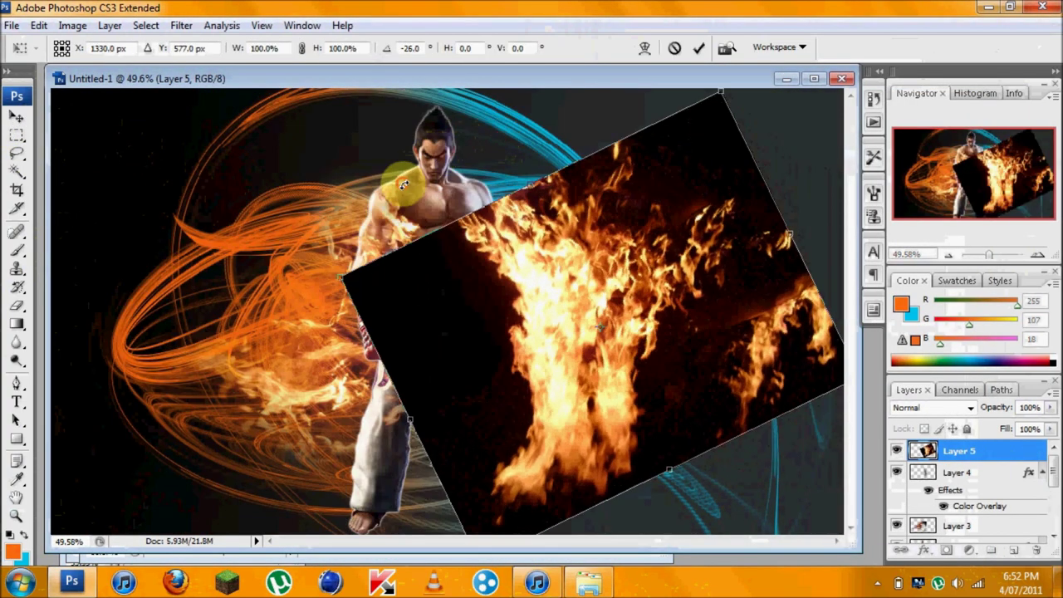
pyautogui.press('Return')
pyautogui.click(932, 407)
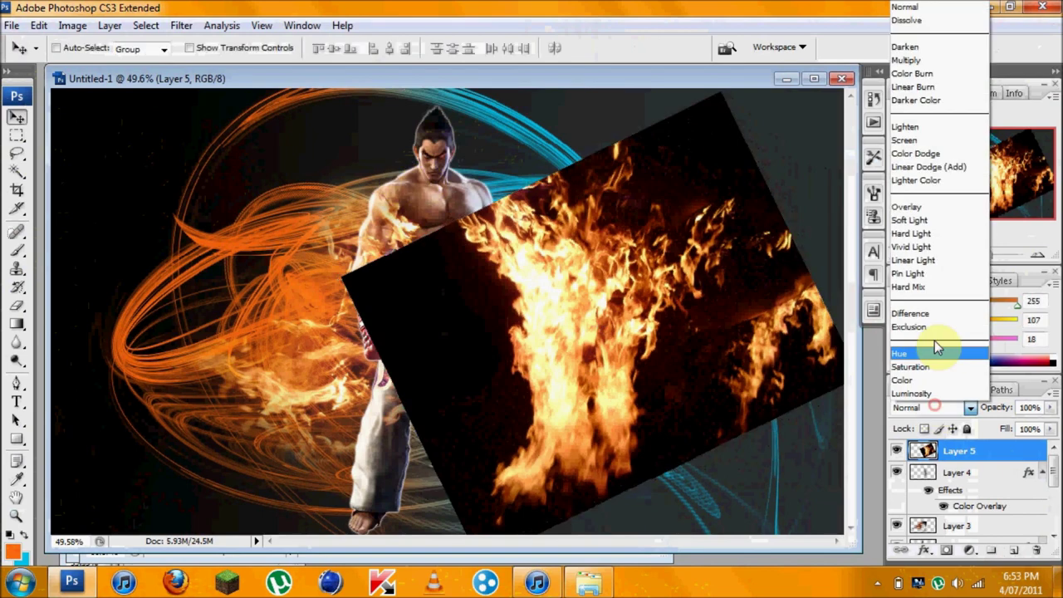
pyautogui.click(944, 139)
pyautogui.moveTo(623, 286); pyautogui.dragTo(586, 249)
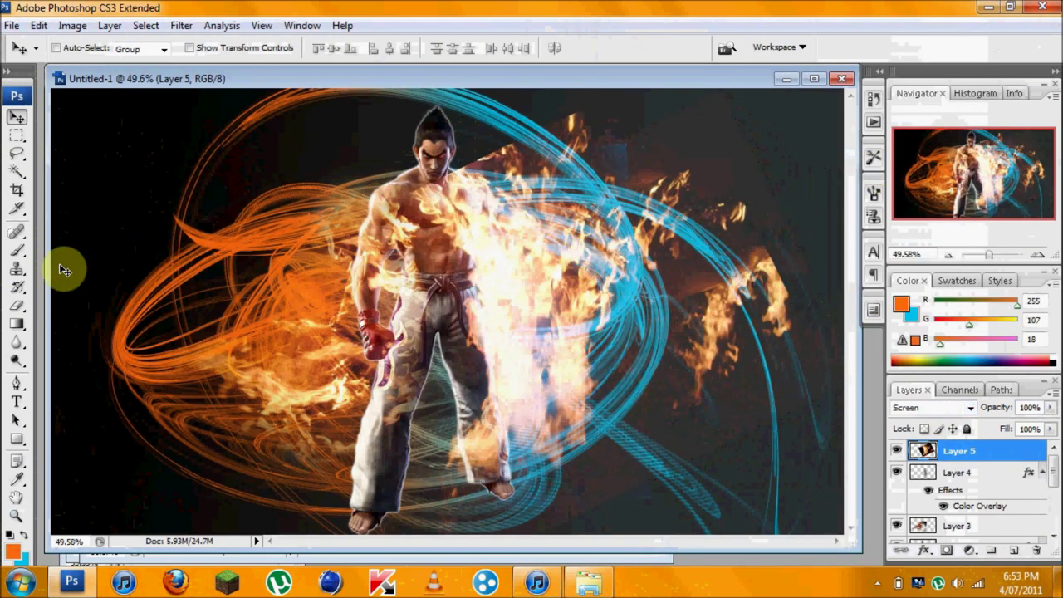
# Turn the new fire layer white by lowering its saturation to -100 with Hue/Saturation.
pyautogui.hotkey('ctrl', 'u')
pyautogui.moveTo(858, 241); pyautogui.dragTo(745, 253)
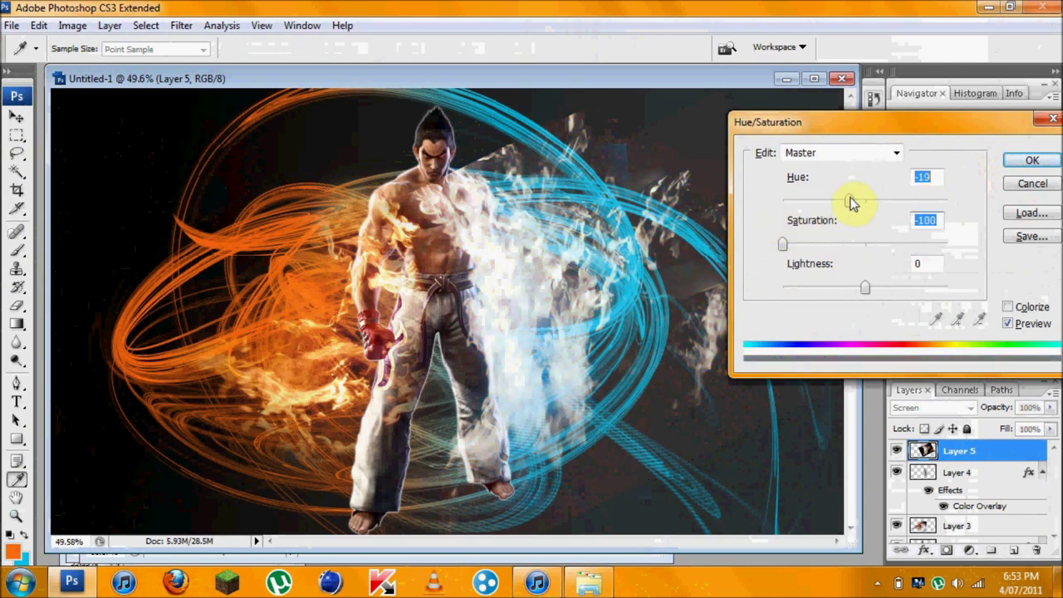
pyautogui.click(1028, 161)
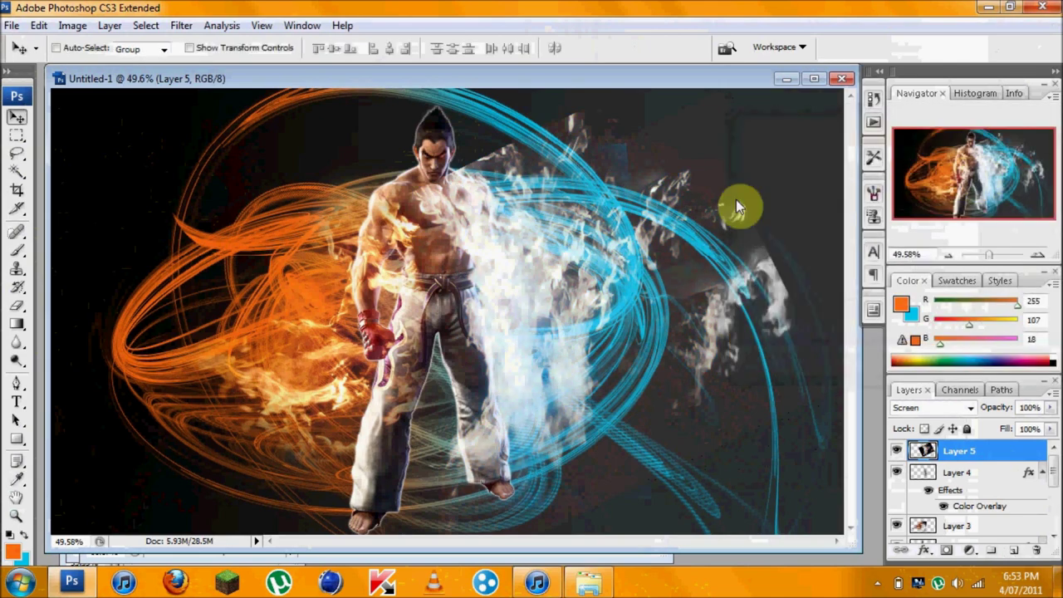
# Softly erase the white flames over the fighter's body and their outer edges with the 349 px eraser, and clean up Layer 4 too.
pyautogui.click(18, 305)
pyautogui.moveTo(474, 147)
pyautogui.mouseDown()
pyautogui.moveTo(415, 142)
pyautogui.moveTo(526, 107)
pyautogui.moveTo(704, 139)
pyautogui.moveTo(767, 252)
pyautogui.moveTo(719, 373)
pyautogui.moveTo(592, 437)
pyautogui.moveTo(538, 499)
pyautogui.moveTo(723, 332)
pyautogui.moveTo(711, 178)
pyautogui.moveTo(690, 353)
pyautogui.moveTo(618, 420)
pyautogui.moveTo(469, 299)
pyautogui.moveTo(423, 403)
pyautogui.moveTo(465, 399)
pyautogui.mouseUp()
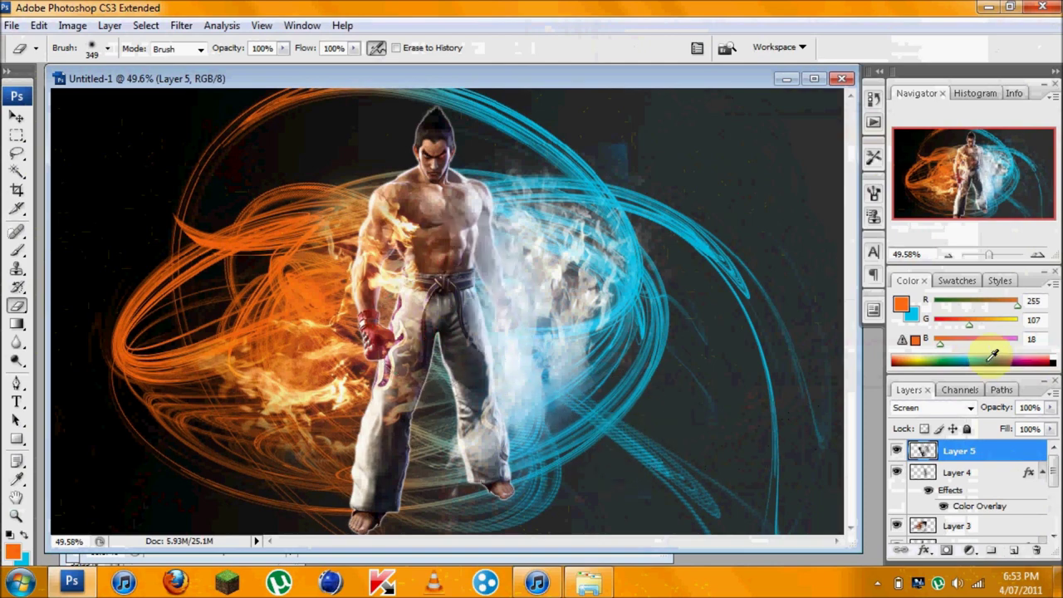
pyautogui.click(611, 141)
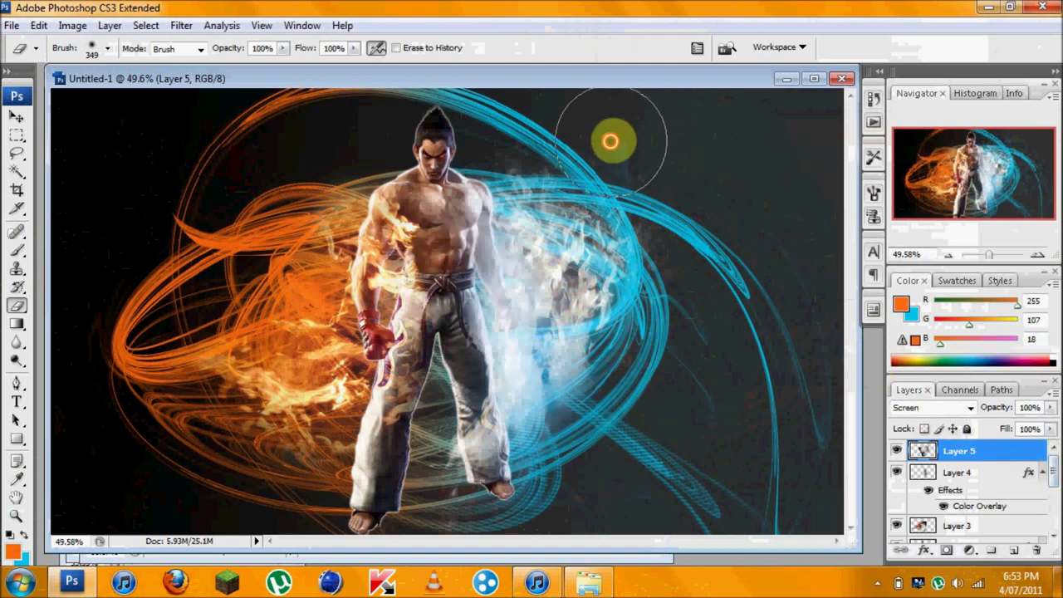
pyautogui.click(958, 475)
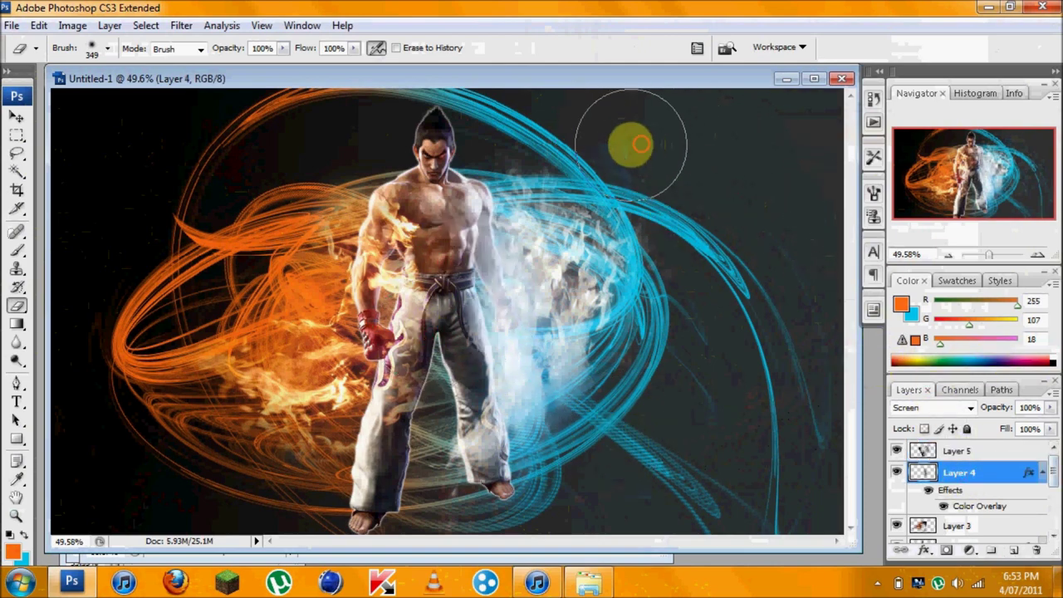
# Add a Pattern Overlay with a fine transparent grid pattern to the background Layer 0, at very low opacity and 100% scale.
pyautogui.click(16, 117)
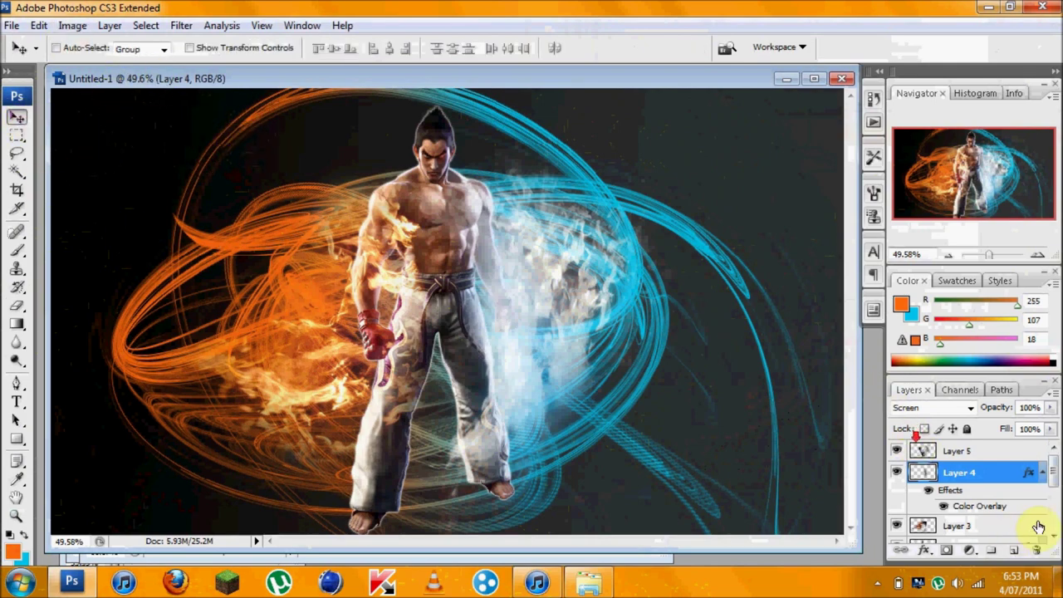
pyautogui.scroll(-5, 1037, 526)
pyautogui.doubleClick(975, 536)
pyautogui.click(669, 262)
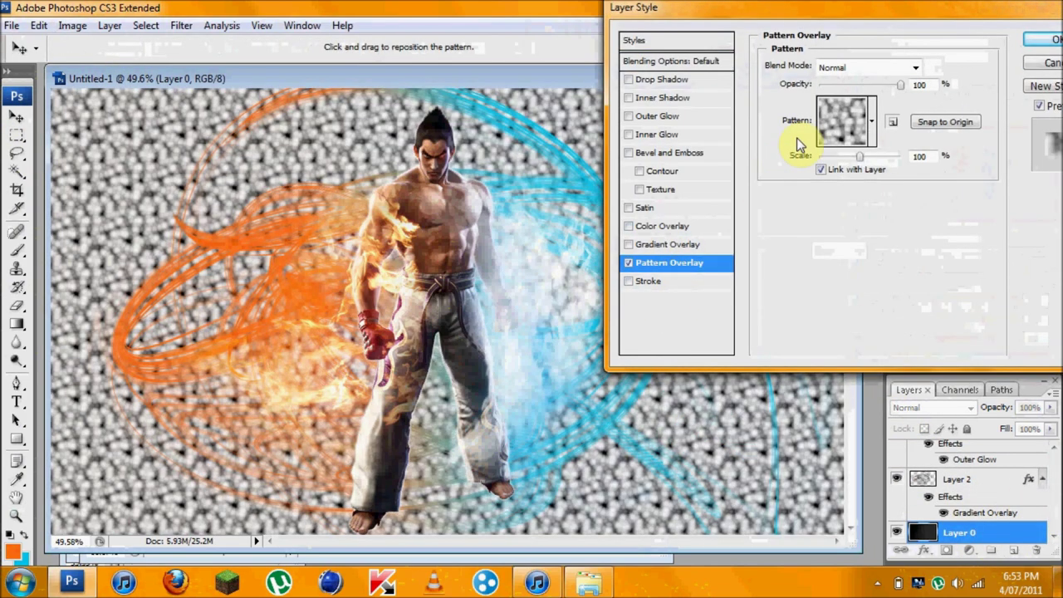
pyautogui.click(835, 124)
pyautogui.scroll(-5, 841, 237)
pyautogui.click(820, 249)
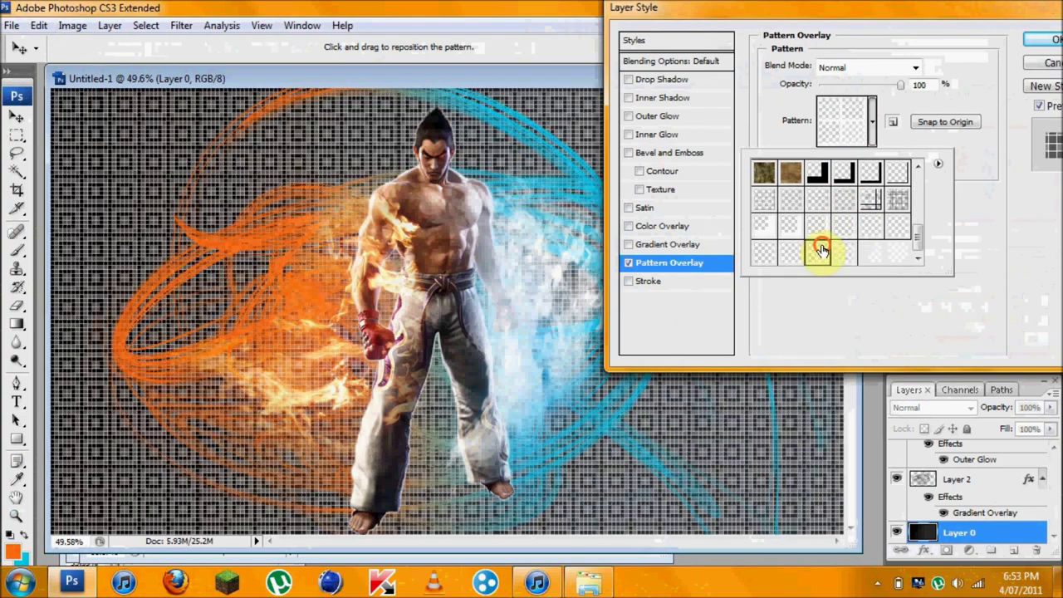
pyautogui.click(782, 239)
pyautogui.click(820, 226)
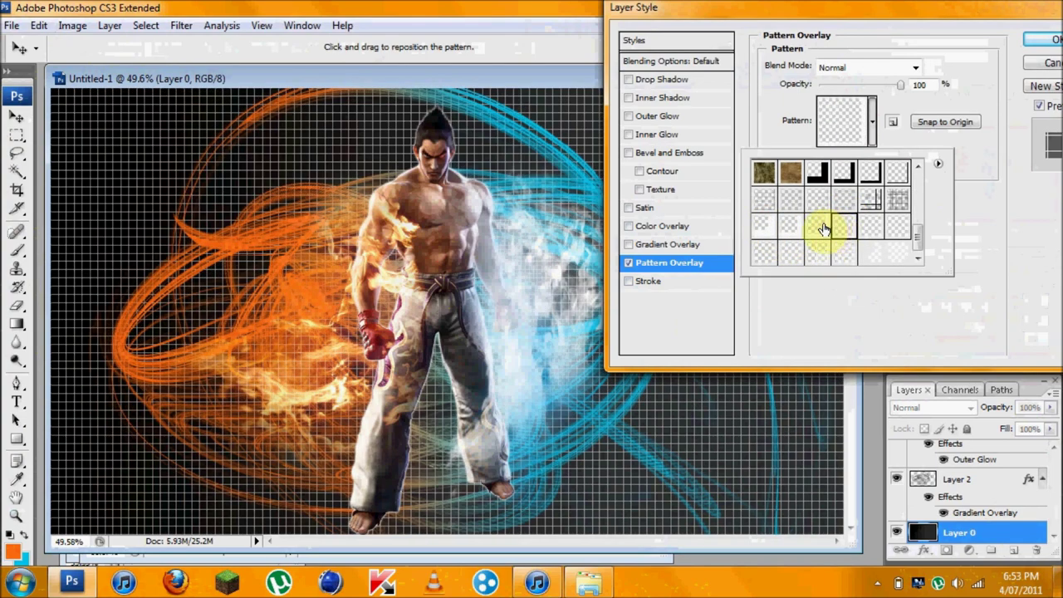
pyautogui.moveTo(900, 84); pyautogui.dragTo(824, 87)
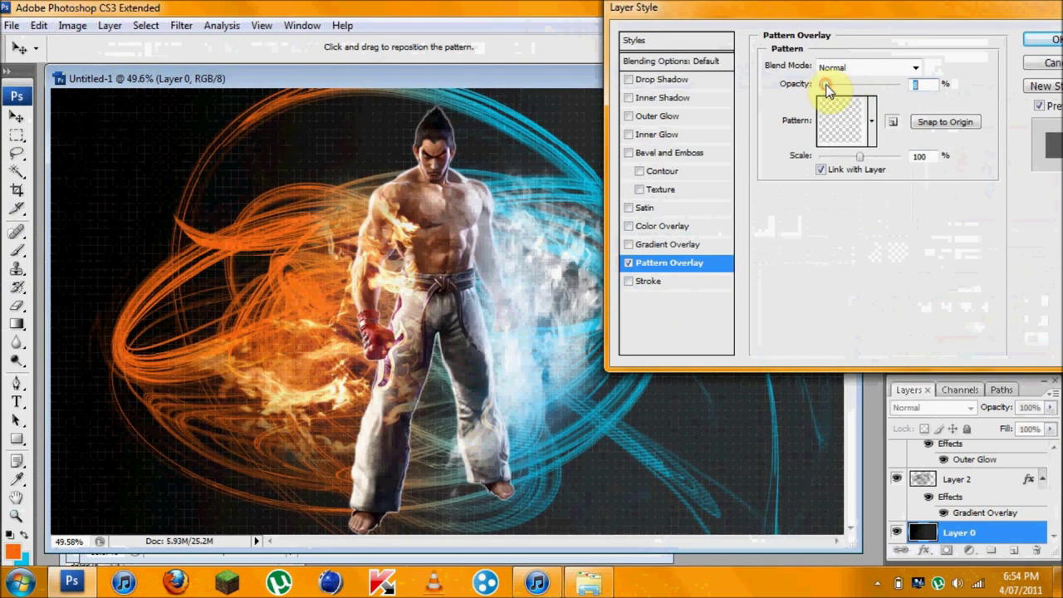
pyautogui.click(1039, 38)
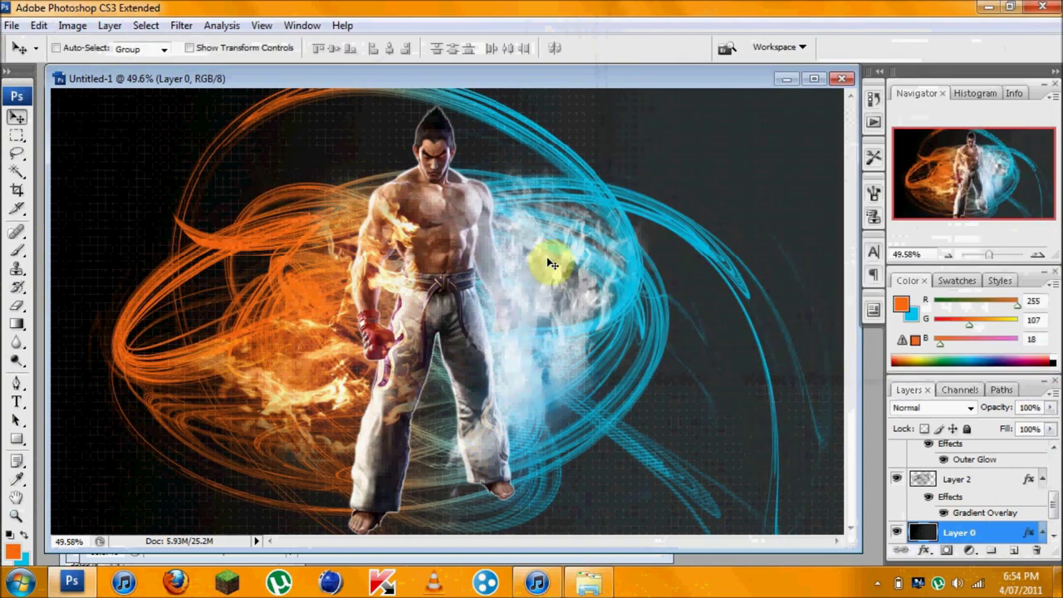
# Softly erase the fighter's feet and lower legs on Layer 1 so they fade into the background.
pyautogui.press('e')
pyautogui.scroll(-1, 978, 510)
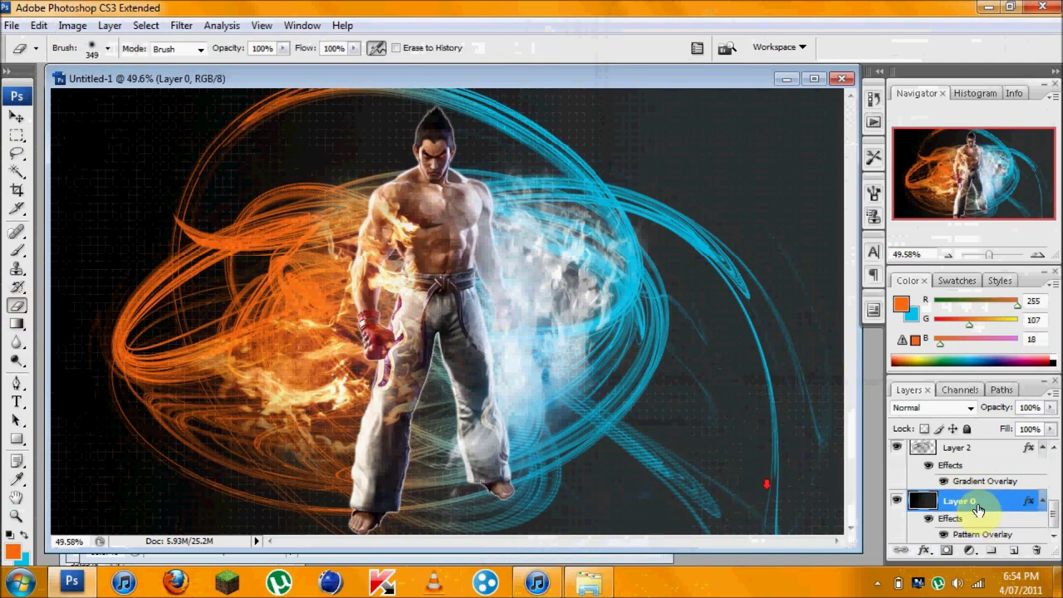
pyautogui.scroll(1, 979, 508)
pyautogui.click(973, 457)
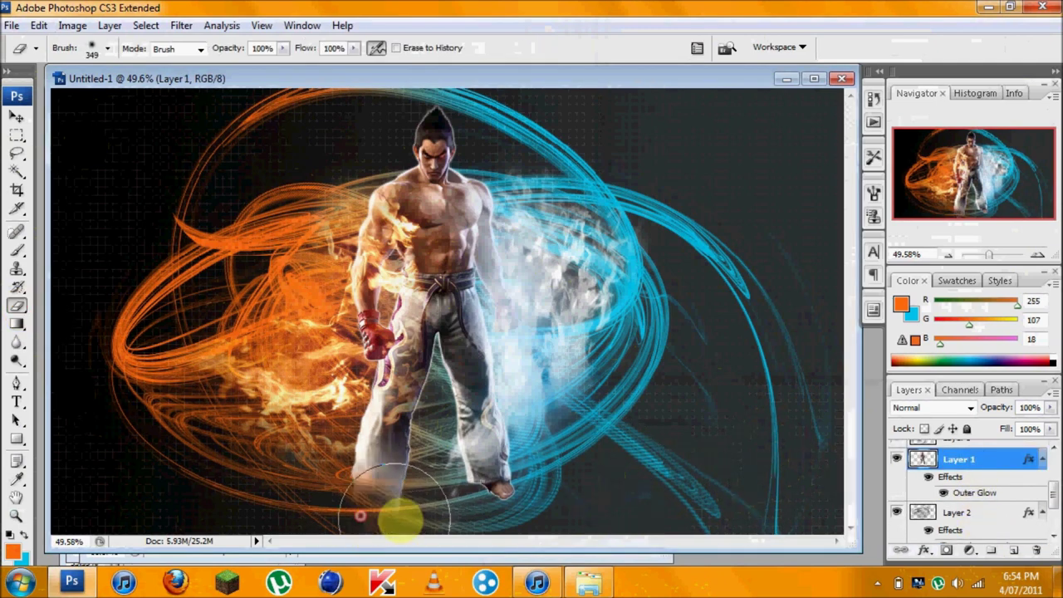
pyautogui.moveTo(346, 494)
pyautogui.mouseDown()
pyautogui.moveTo(416, 486)
pyautogui.moveTo(261, 491)
pyautogui.mouseUp()
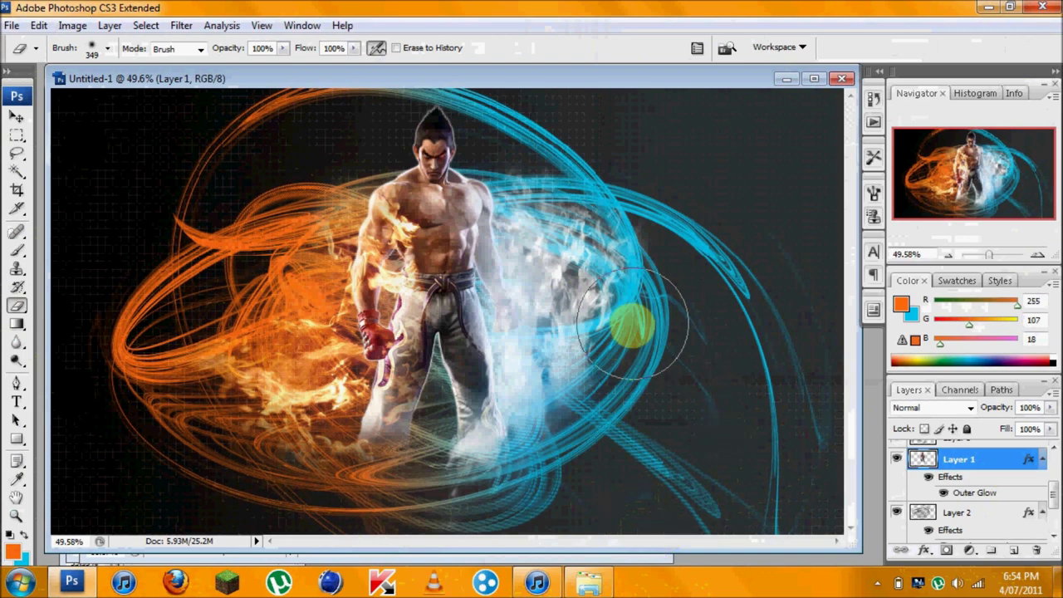
# Enlarge the fighter's white Outer Glow on Layer 1 to a size of about 24 px.
pyautogui.doubleClick(996, 461)
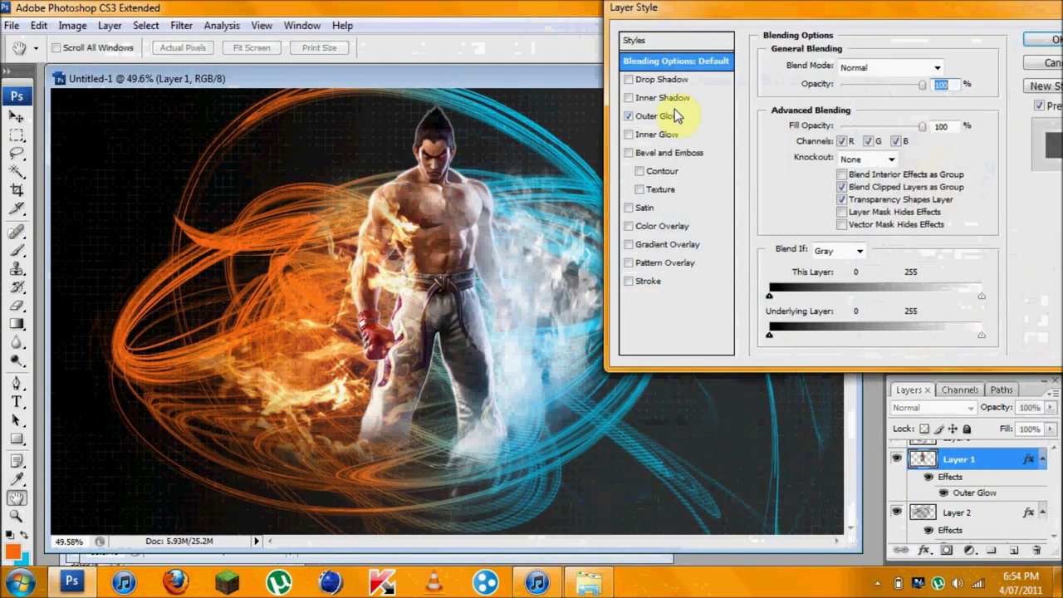
pyautogui.click(674, 114)
pyautogui.moveTo(826, 205); pyautogui.dragTo(835, 209)
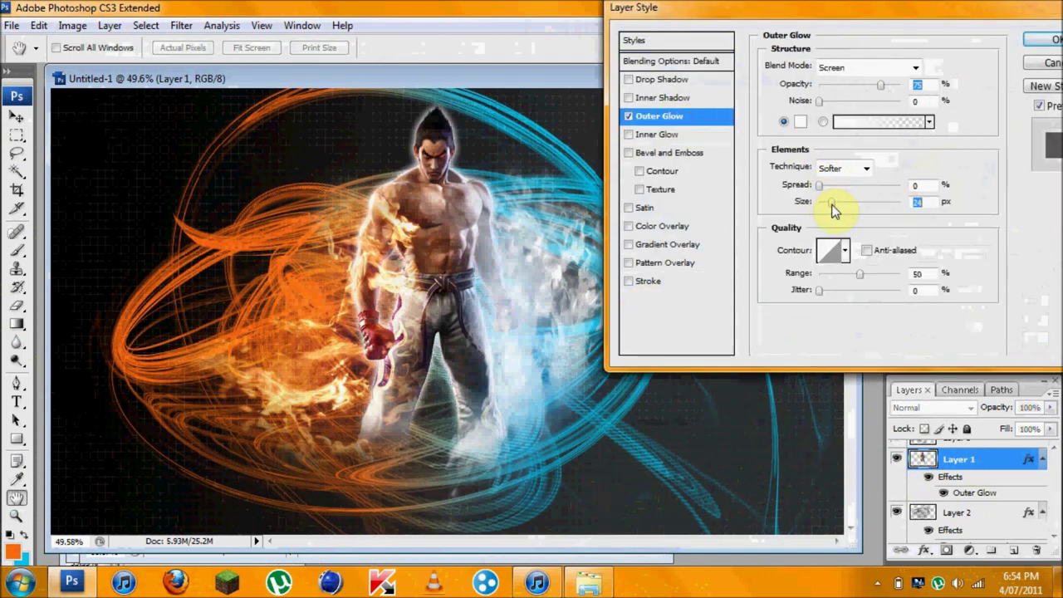
pyautogui.click(1033, 42)
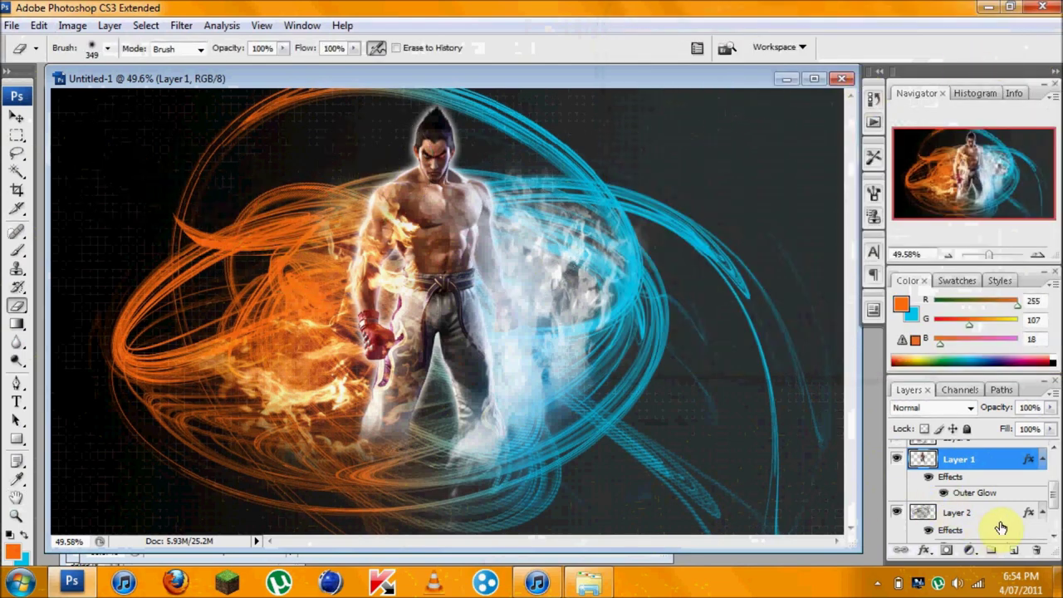
# Select background Layer 0 for the Gradient tool and set the foreground colour to black and the background colour to dark grey.
pyautogui.scroll(-2, 1000, 528)
pyautogui.click(17, 324)
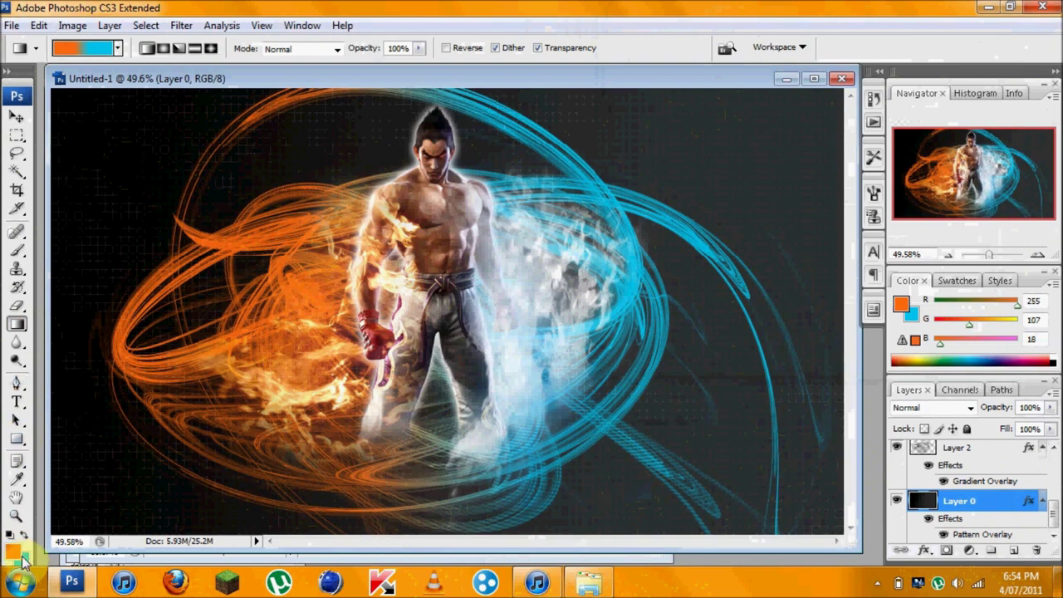
pyautogui.click(12, 550)
pyautogui.click(125, 405)
pyautogui.click(721, 137)
pyautogui.click(20, 558)
pyautogui.click(322, 303)
pyautogui.click(718, 139)
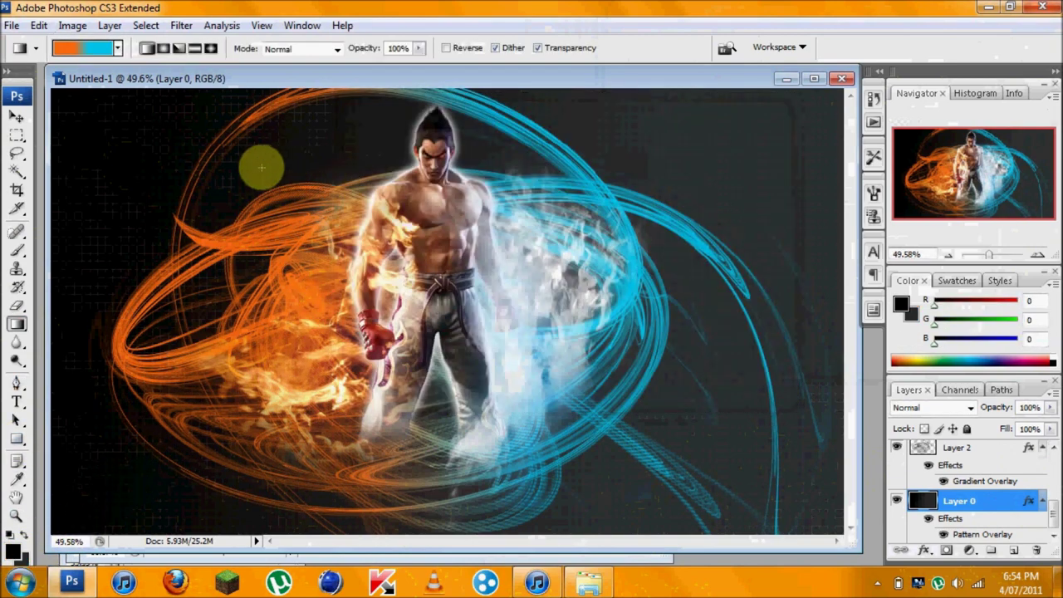
# Try to draw a new gradient across the background on Layer 0.
pyautogui.moveTo(804, 380); pyautogui.dragTo(814, 392)
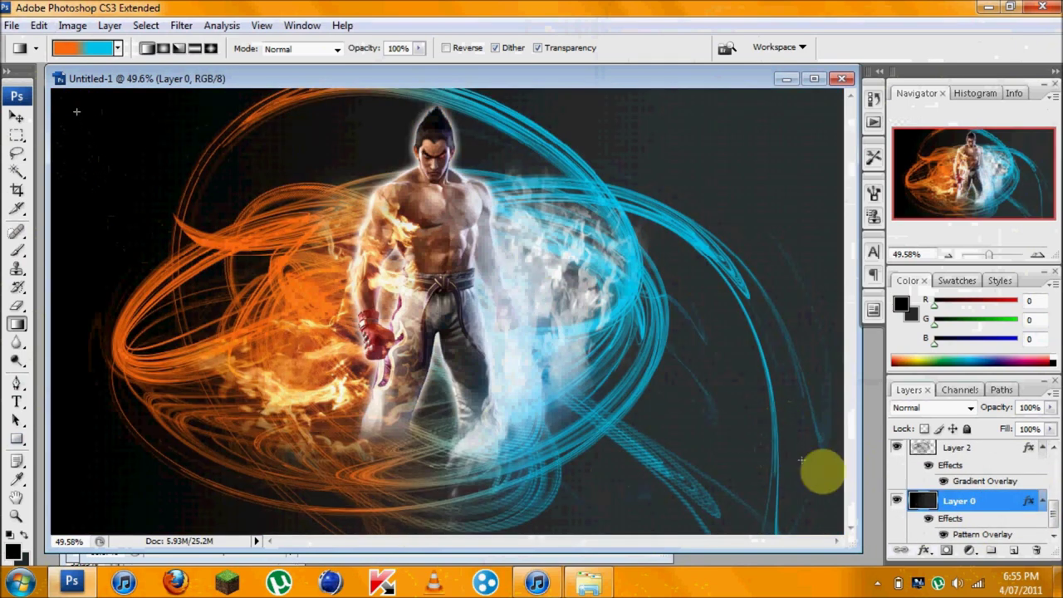
pyautogui.moveTo(802, 460); pyautogui.dragTo(802, 459)
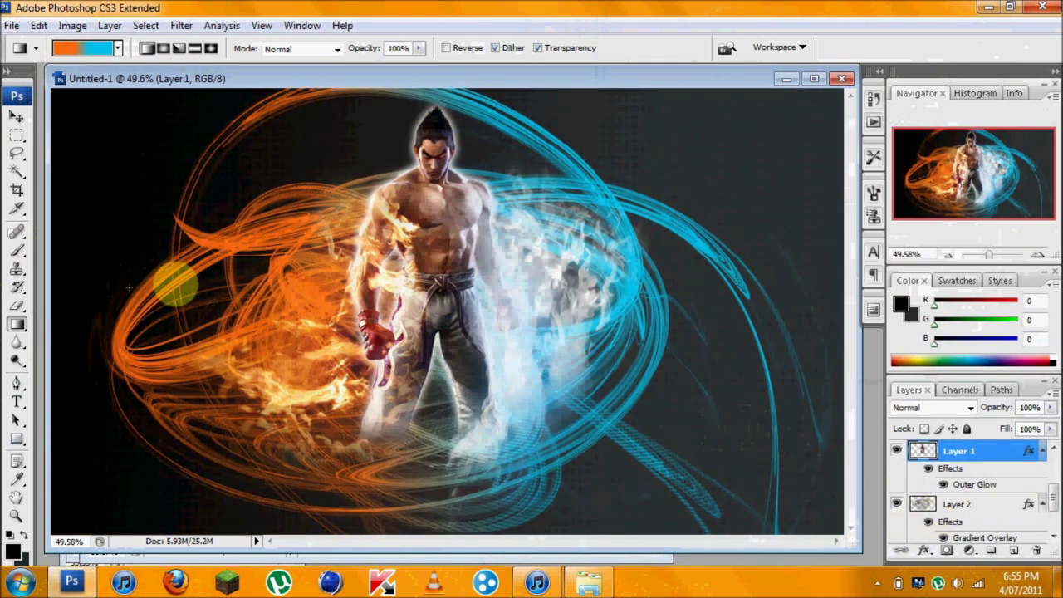
# Switch the gradient to the black-to-dark-grey foreground-to-background preset and redraw the background gradient on Layer 0.
pyautogui.scroll(-1, 1020, 499)
pyautogui.click(1006, 500)
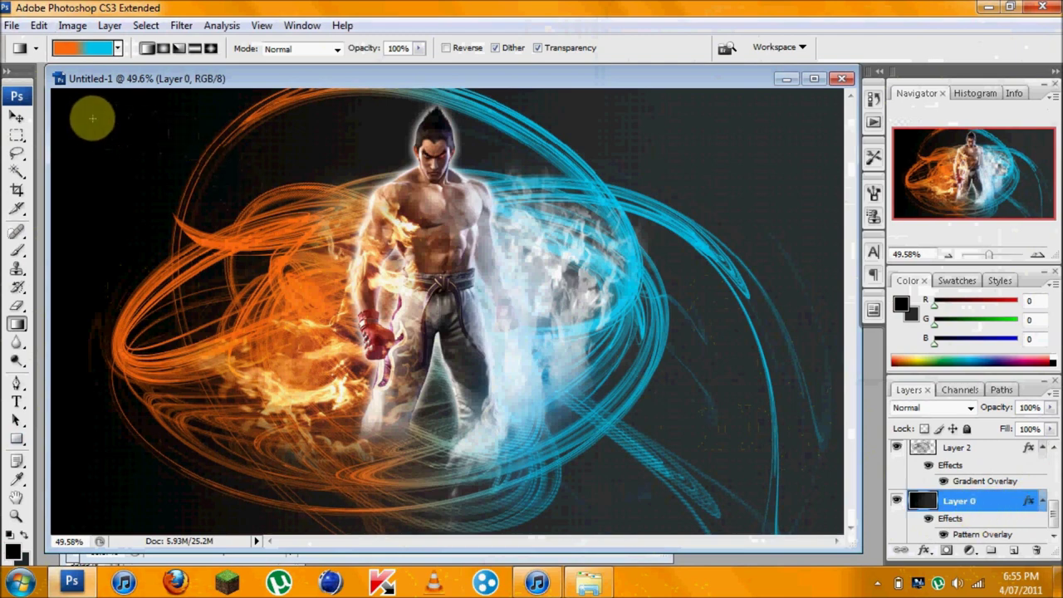
pyautogui.click(83, 48)
pyautogui.click(418, 133)
pyautogui.click(714, 106)
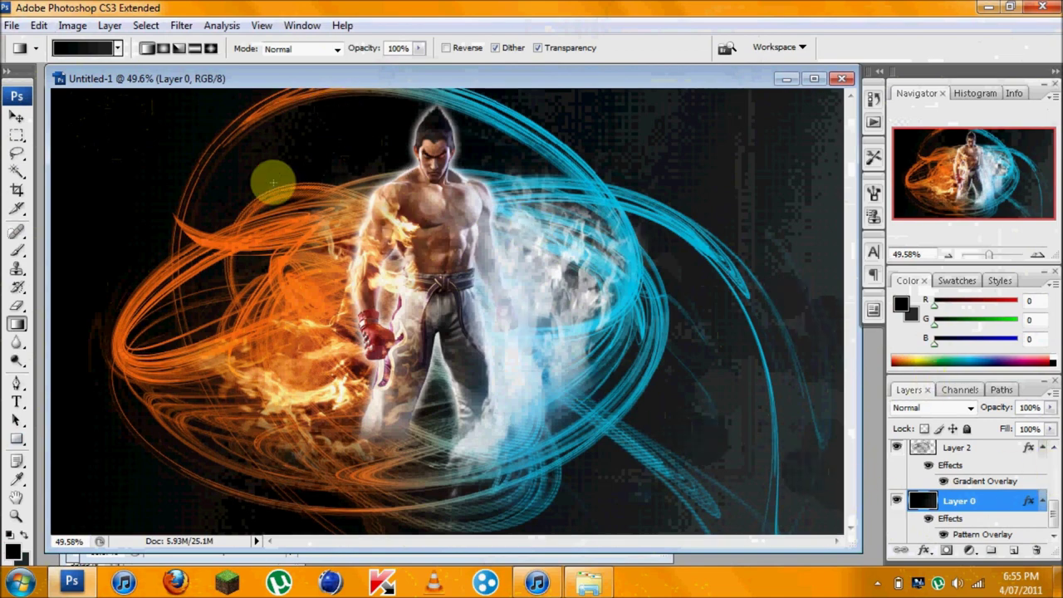
# Create a text box beside the fighter's legs on the blue side, using the Angryblue font at 250 pt, and enlarge it.
pyautogui.click(17, 404)
pyautogui.moveTo(535, 307); pyautogui.dragTo(612, 402)
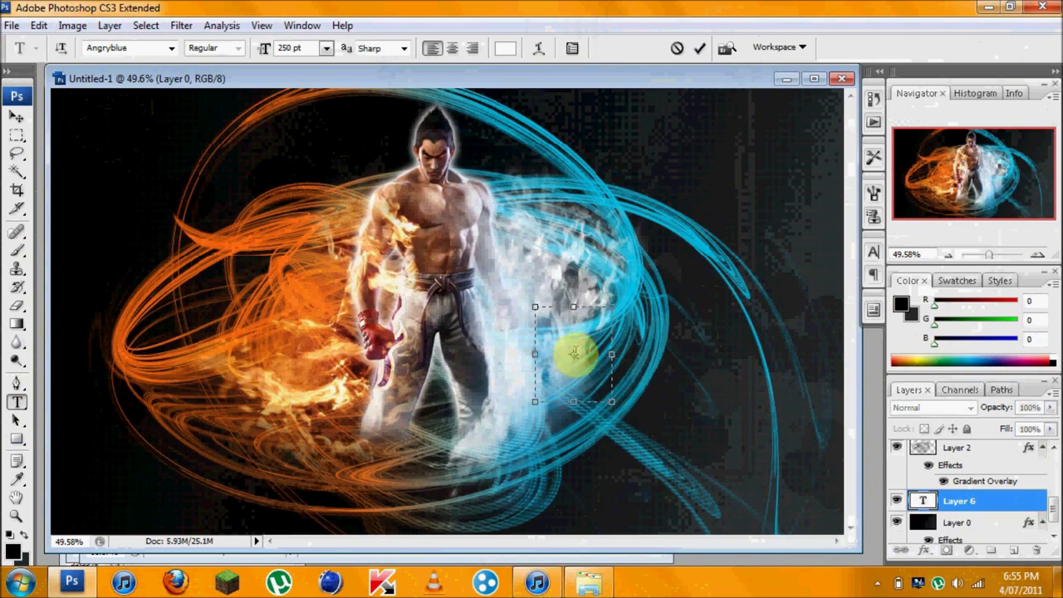
pyautogui.moveTo(612, 401); pyautogui.dragTo(650, 431)
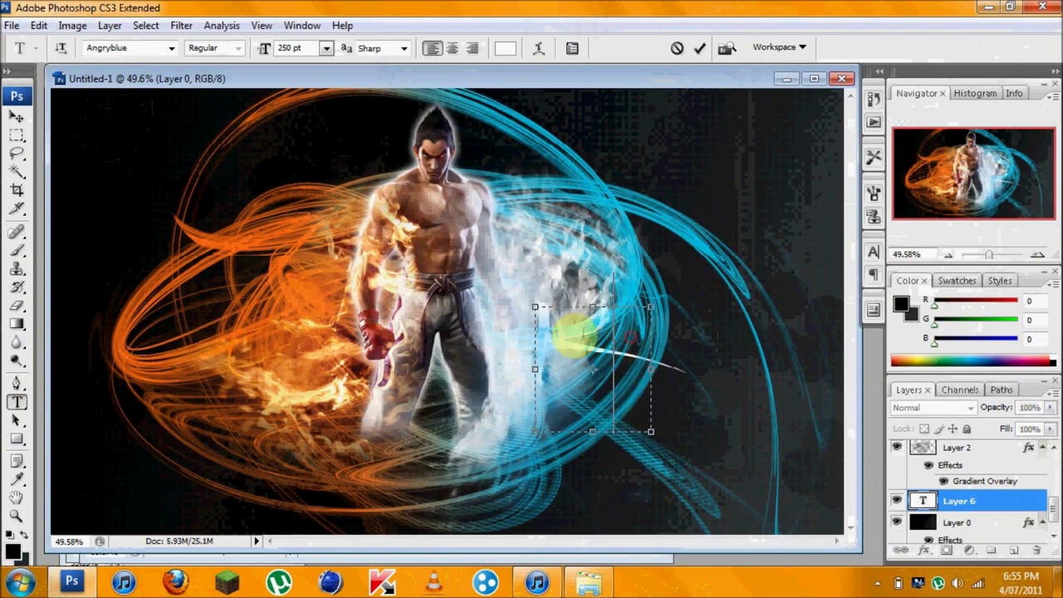
# Set the foreground colour to white (ffffff).
pyautogui.click(12, 551)
pyautogui.click(353, 147)
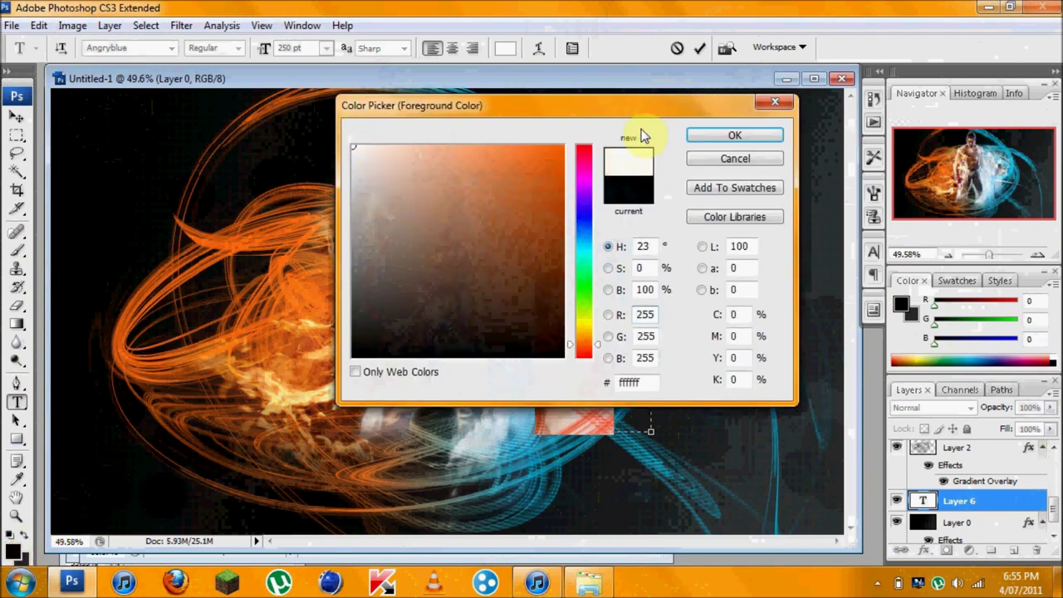
pyautogui.click(716, 133)
# Bring the K text layer above all other layers and move the letter below the fighter's feet.
pyautogui.click(981, 505)
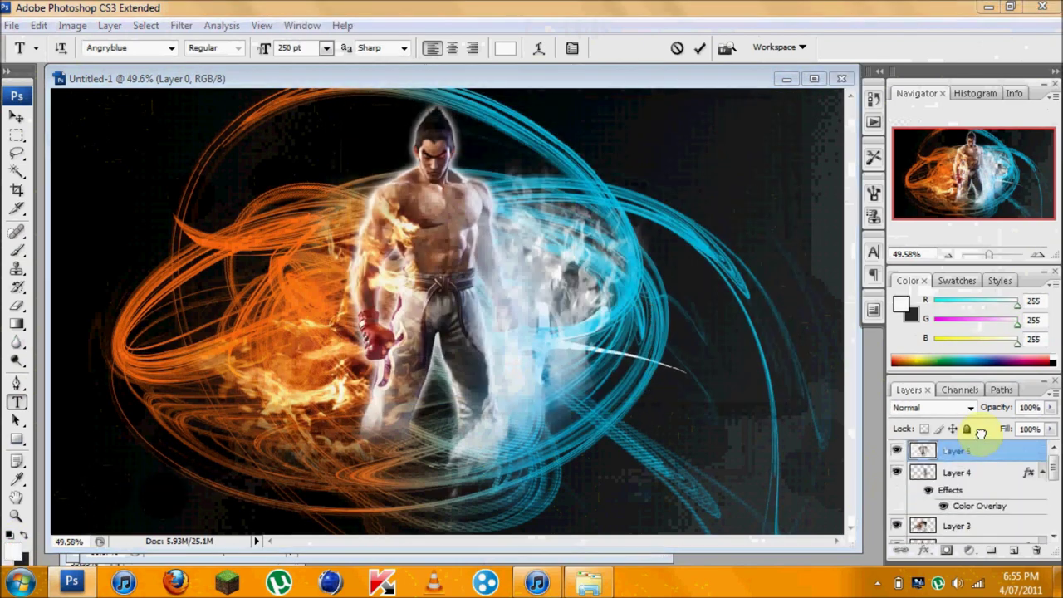
pyautogui.click(16, 116)
pyautogui.moveTo(570, 335); pyautogui.dragTo(356, 485)
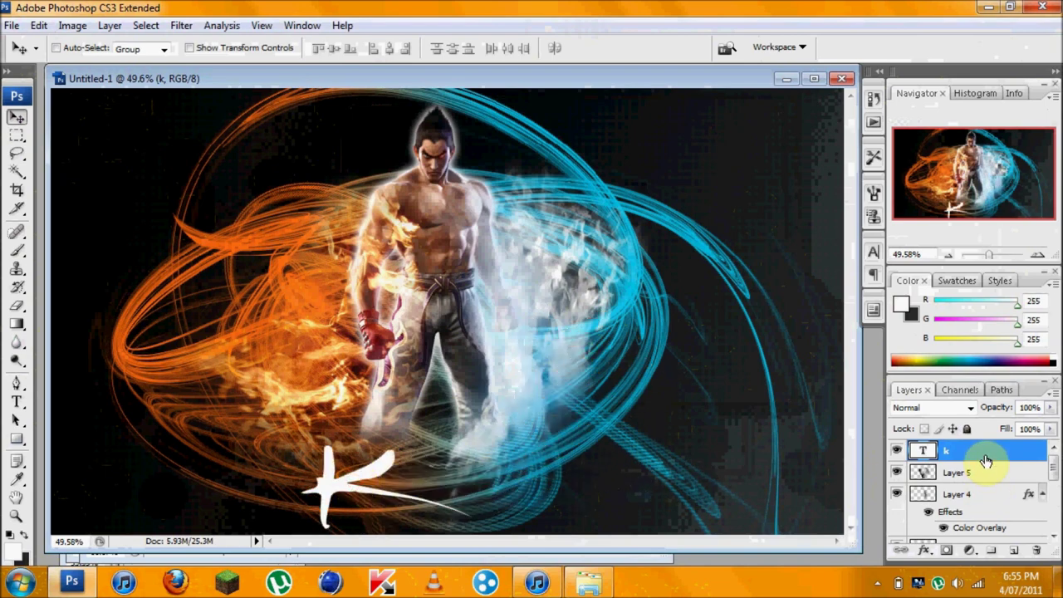
# Duplicate the K text layer five times and change the first three copies to a, z and u.
pyautogui.hotkey('ctrl', 'j')
pyautogui.hotkey('ctrl', 'j')
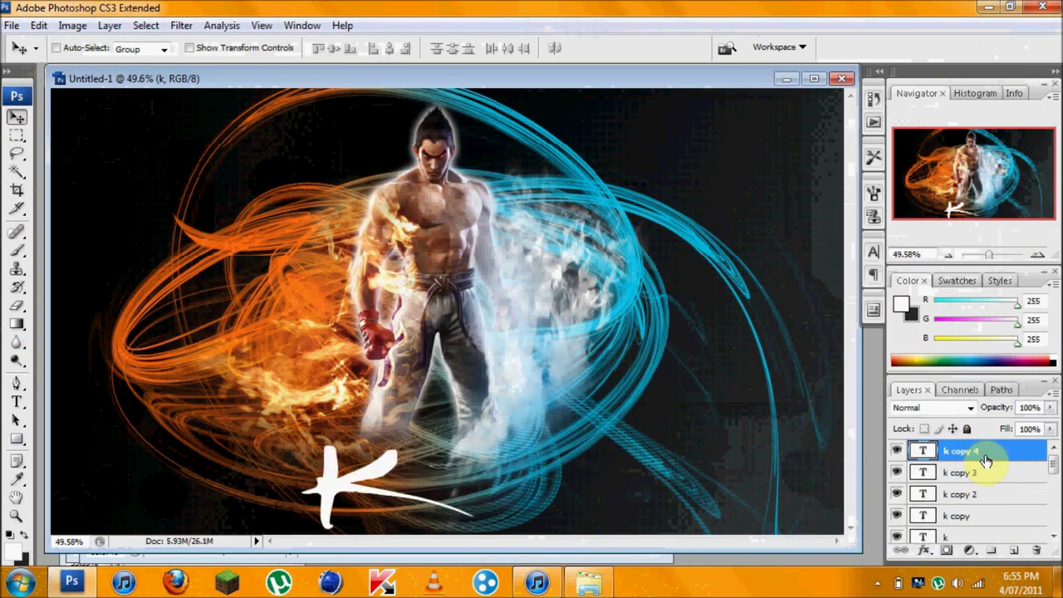
pyautogui.doubleClick(916, 538)
pyautogui.write('a')
pyautogui.doubleClick(922, 513)
pyautogui.write('z')
pyautogui.doubleClick(921, 490)
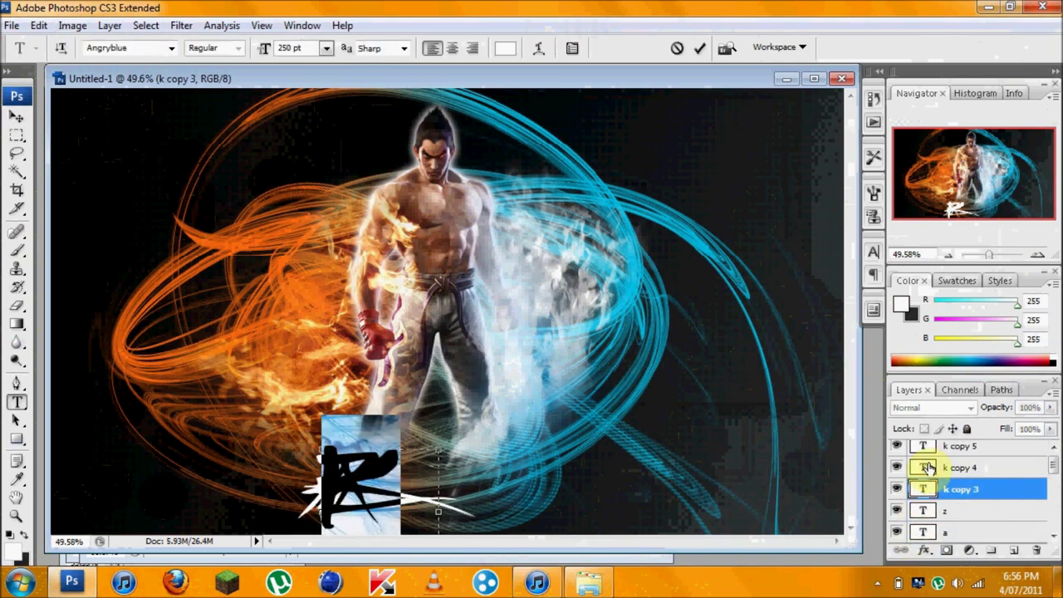
pyautogui.write('u')
# Change the two remaining K copies to y and a, with a as the uppermost layer.
pyautogui.click(930, 469)
pyautogui.press('y')
pyautogui.doubleClick(923, 446)
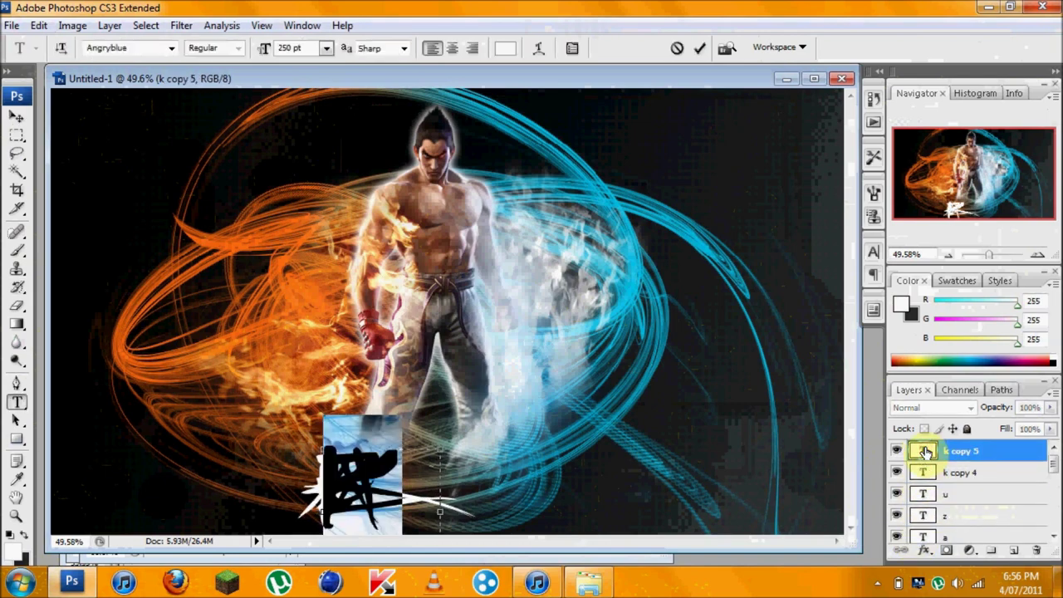
pyautogui.write('a')
pyautogui.click(1002, 512)
pyautogui.doubleClick(922, 469)
pyautogui.write('y')
# Select the five copied letter layers and move them together off the K to the dark area beyond the blue swirls.
pyautogui.click(944, 494)
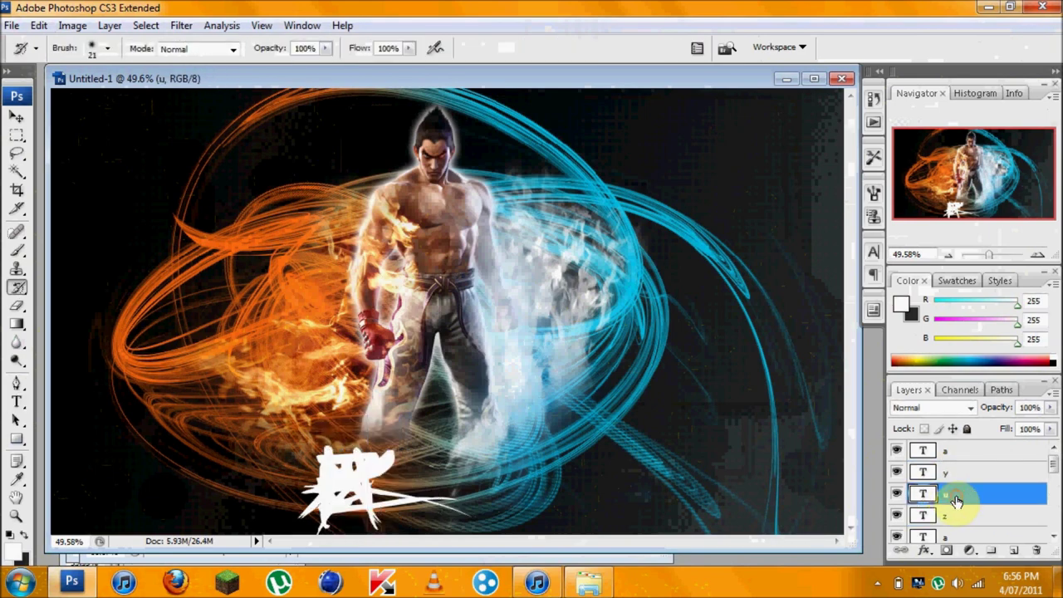
pyautogui.scroll(-1, 955, 507)
pyautogui.scroll(1, 954, 493)
pyautogui.keyDown('shift'); pyautogui.click(954, 465); pyautogui.keyUp('shift')
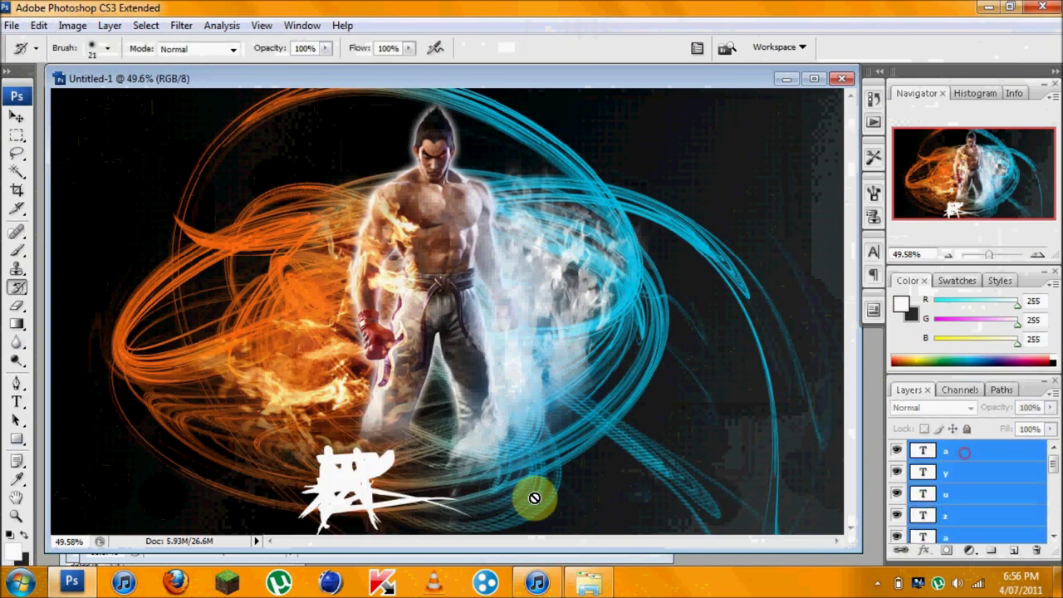
pyautogui.click(333, 462)
pyautogui.click(511, 235)
pyautogui.click(17, 116)
pyautogui.moveTo(344, 490); pyautogui.dragTo(774, 312)
# Place the first A directly after the K and rotate it slightly clockwise.
pyautogui.click(977, 532)
pyautogui.moveTo(704, 315); pyautogui.dragTo(416, 507)
pyautogui.hotkey('ctrl', 't')
pyautogui.moveTo(437, 386); pyautogui.dragTo(486, 391)
pyautogui.press('Return')
pyautogui.moveTo(415, 450); pyautogui.dragTo(901, 551)
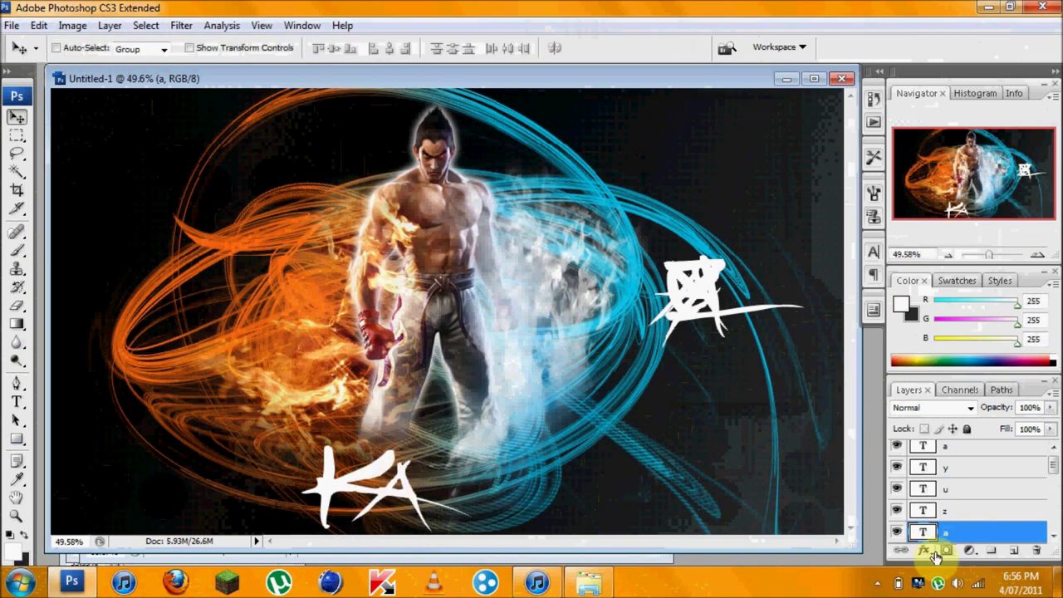
# Line up the z, u, y and final a after KA to spell KAZUYA below the fighter.
pyautogui.click(953, 510)
pyautogui.moveTo(716, 308); pyautogui.dragTo(455, 498)
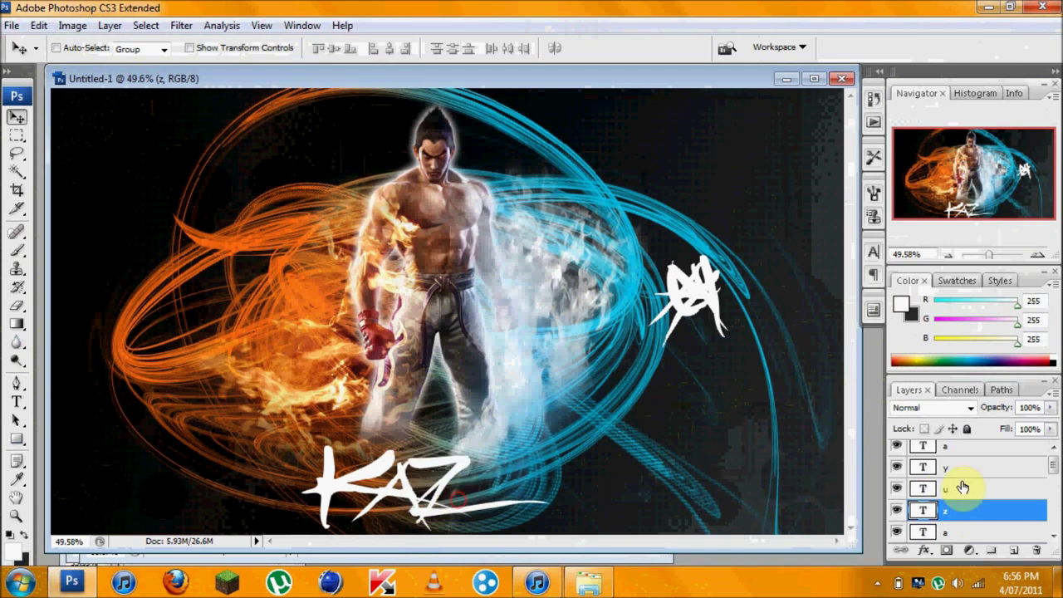
pyautogui.click(962, 488)
pyautogui.moveTo(652, 285); pyautogui.dragTo(487, 498)
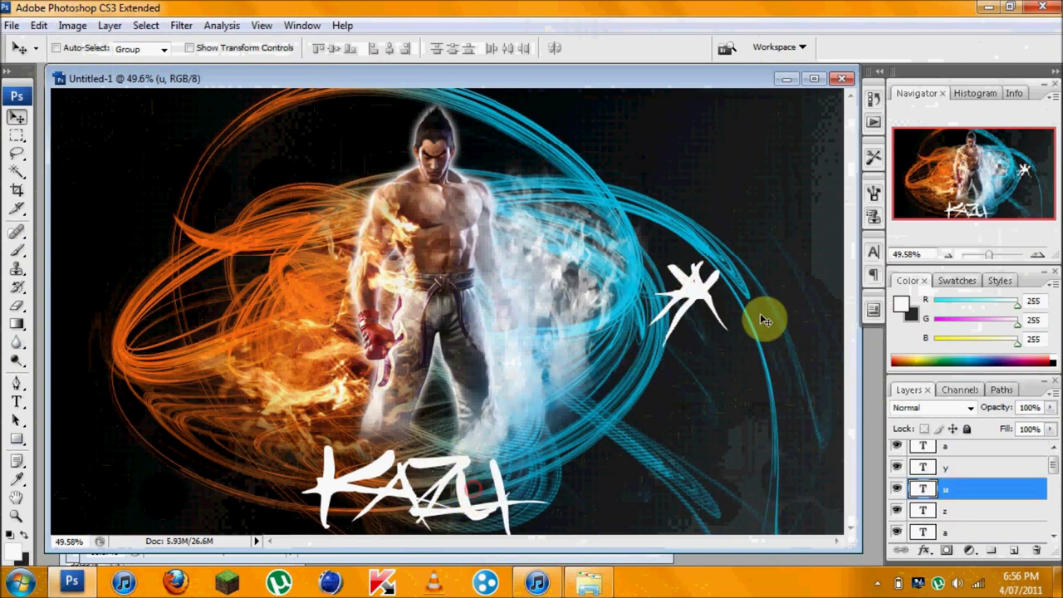
pyautogui.click(923, 465)
pyautogui.moveTo(773, 385); pyautogui.dragTo(546, 481)
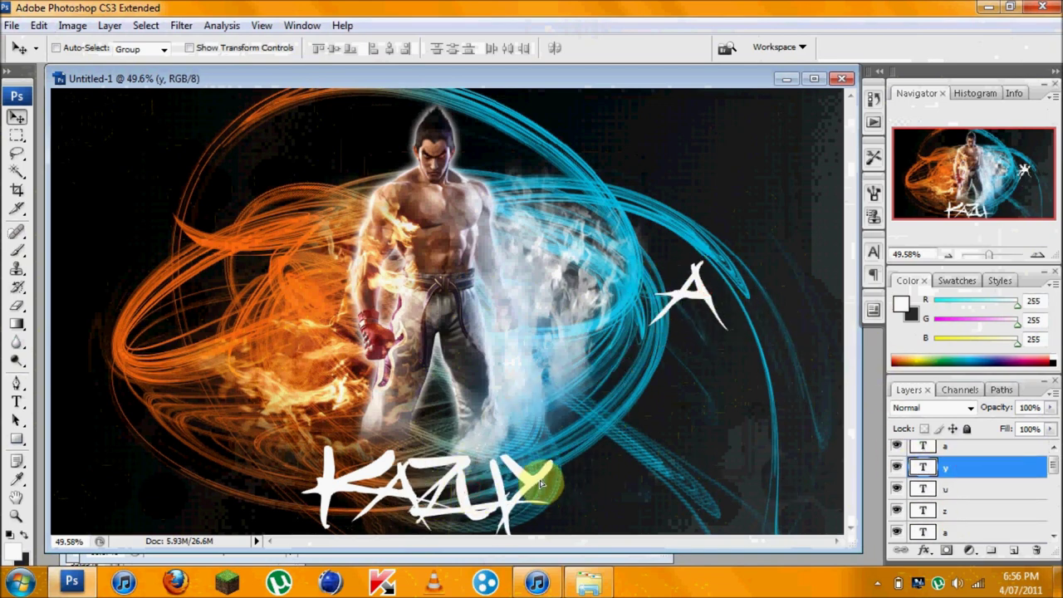
pyautogui.click(927, 449)
pyautogui.moveTo(700, 290); pyautogui.dragTo(573, 498)
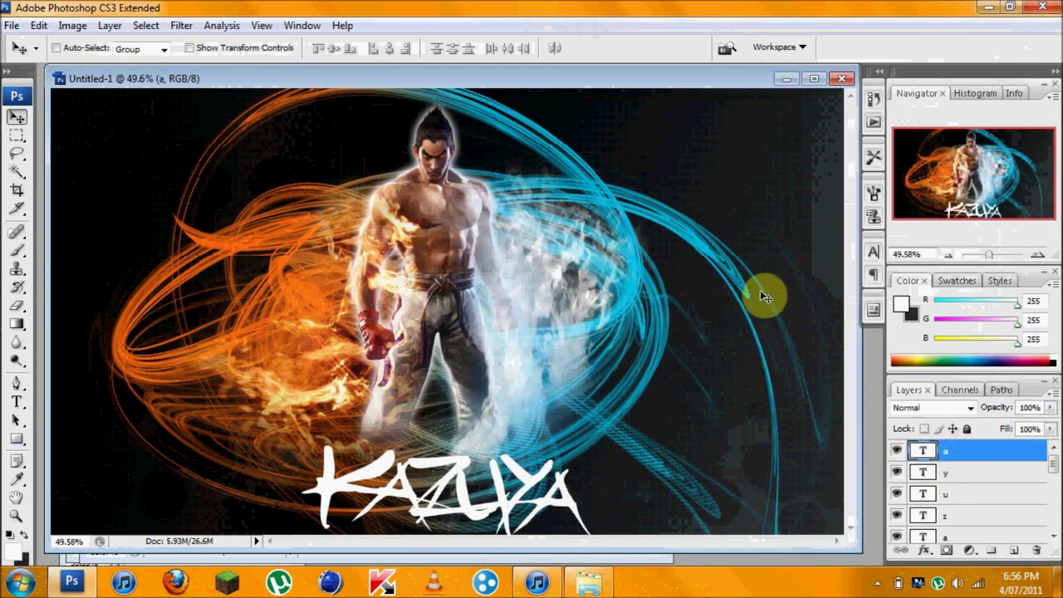
# Rasterize all six letter layers and merge them into one layer.
pyautogui.scroll(-1, 980, 503)
pyautogui.keyDown('shift'); pyautogui.click(961, 538); pyautogui.keyUp('shift')
pyautogui.rightClick(962, 538)
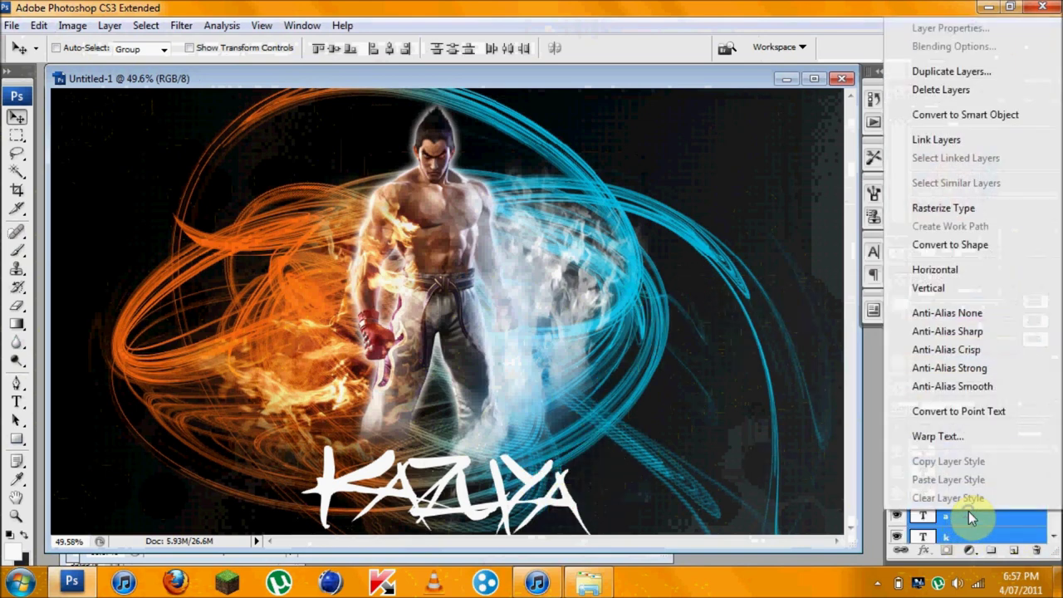
pyautogui.click(988, 210)
pyautogui.rightClick(987, 462)
pyautogui.click(941, 415)
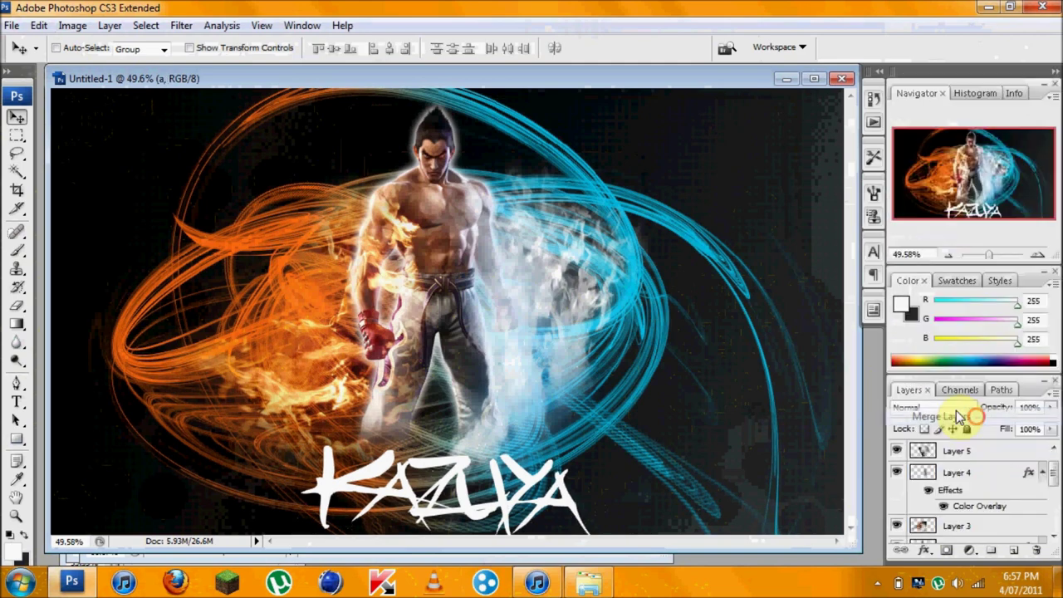
# Rotate the merged KAZUYA lettering by about -2.6° and move it up slightly towards the fighter's feet.
pyautogui.hotkey('ctrl', 't')
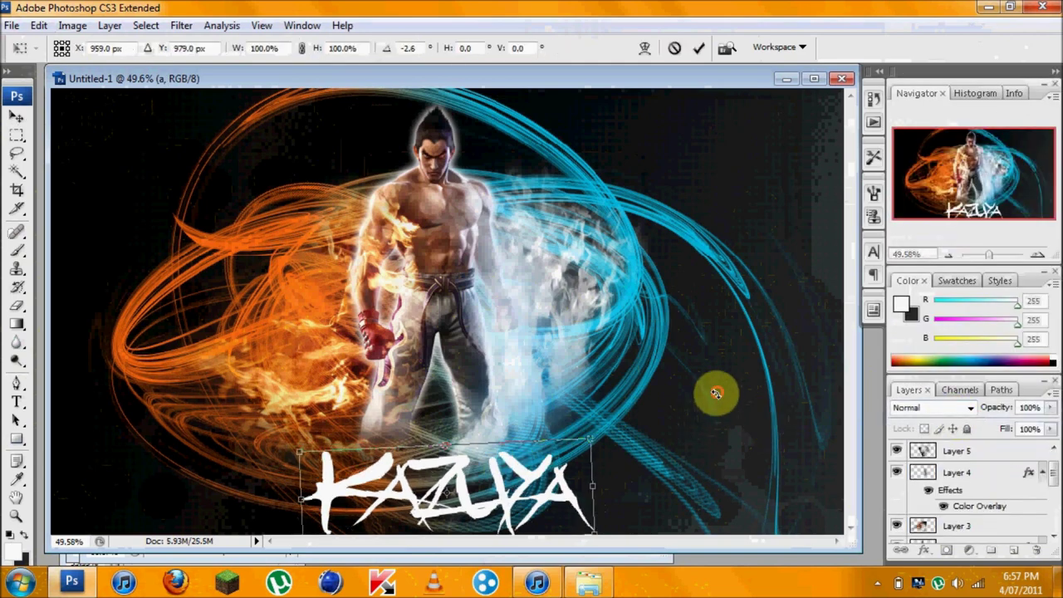
pyautogui.press('Return')
pyautogui.moveTo(477, 496); pyautogui.dragTo(474, 470)
pyautogui.scroll(1, 1009, 487)
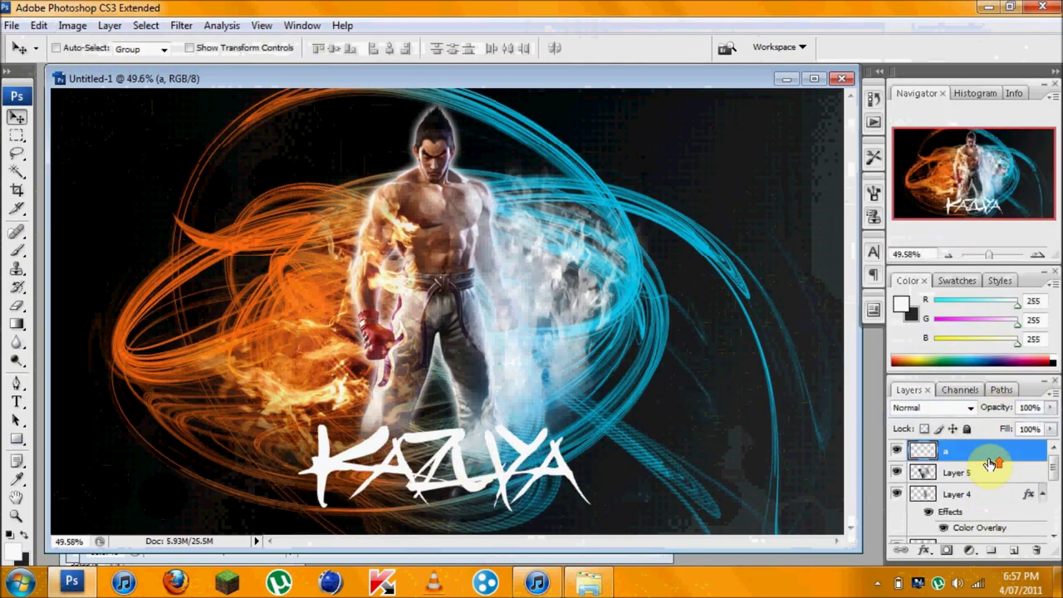
# Add a Drop Shadow and an Outer Glow with about 44% opacity to the KAZUYA layer.
pyautogui.doubleClick(984, 449)
pyautogui.click(674, 81)
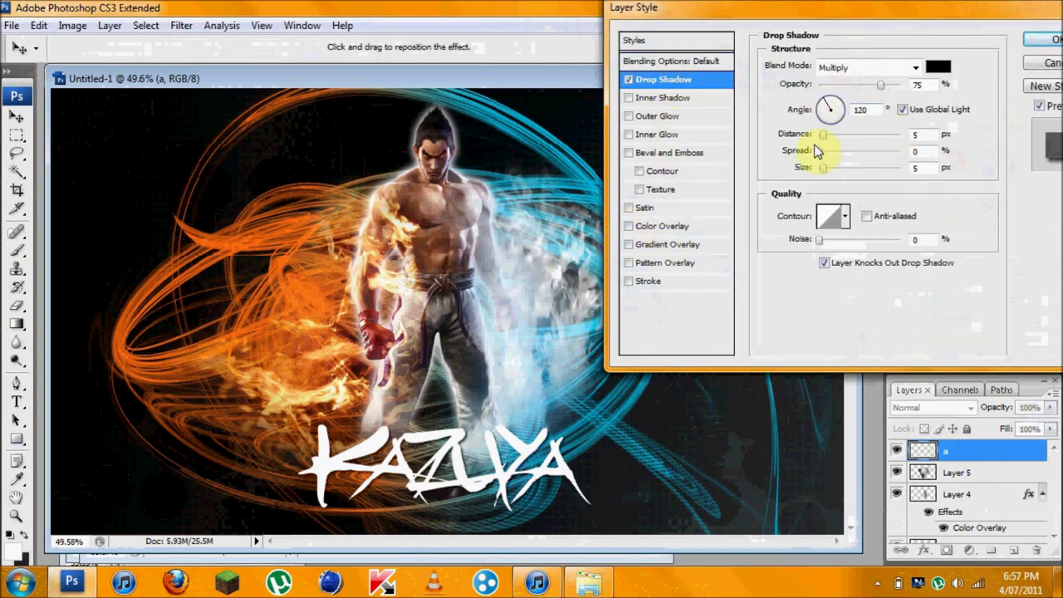
pyautogui.click(665, 116)
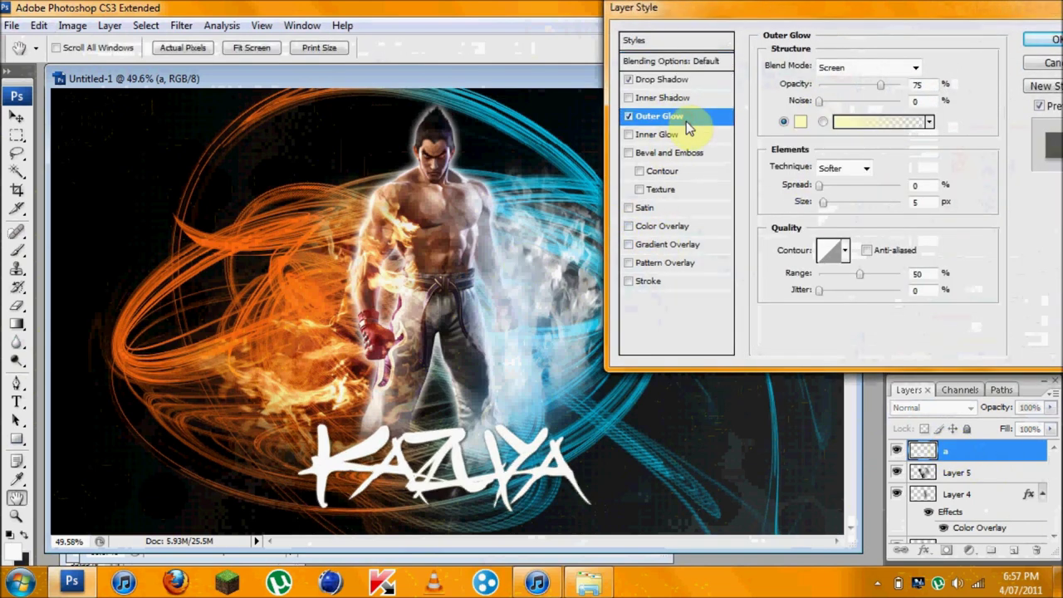
pyautogui.moveTo(878, 85); pyautogui.dragTo(857, 94)
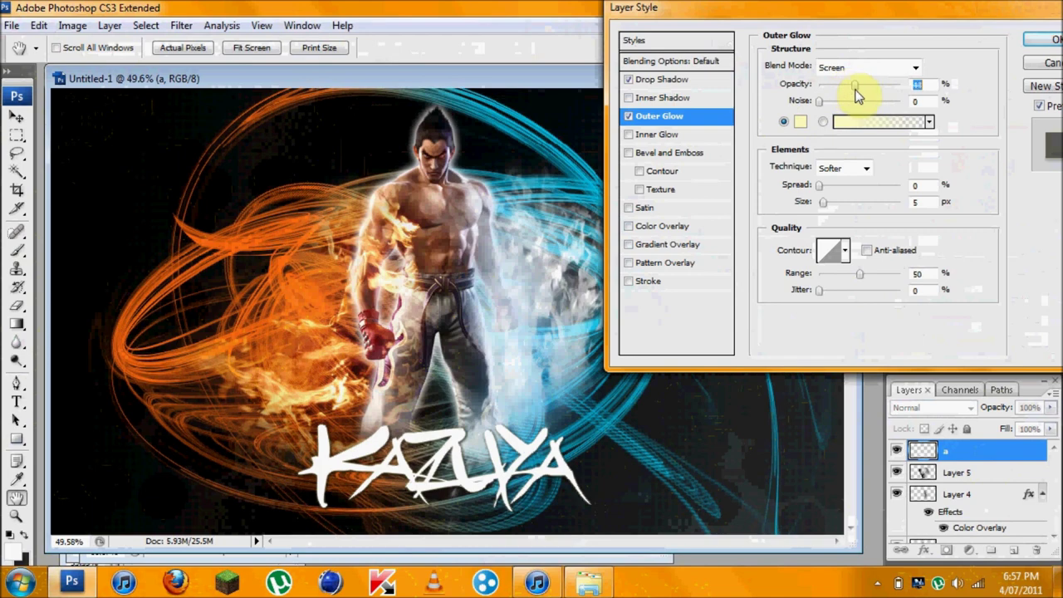
# Add a black-to-white Gradient Overlay to KAZUYA, moving the black stop to about 12% and the white stop just past the middle.
pyautogui.click(672, 244)
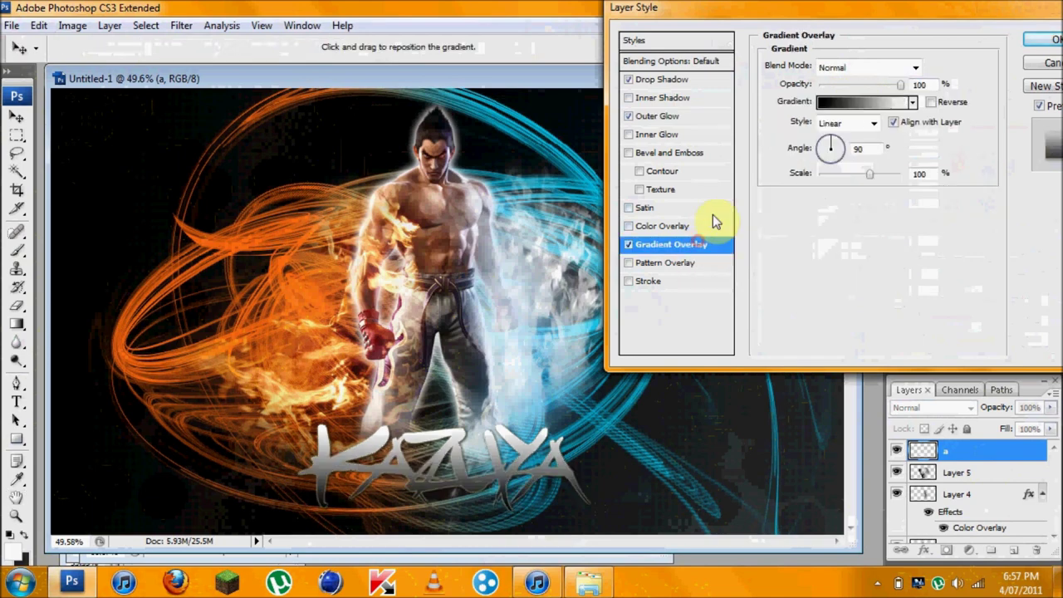
pyautogui.click(863, 102)
pyautogui.moveTo(719, 357); pyautogui.dragTo(515, 357)
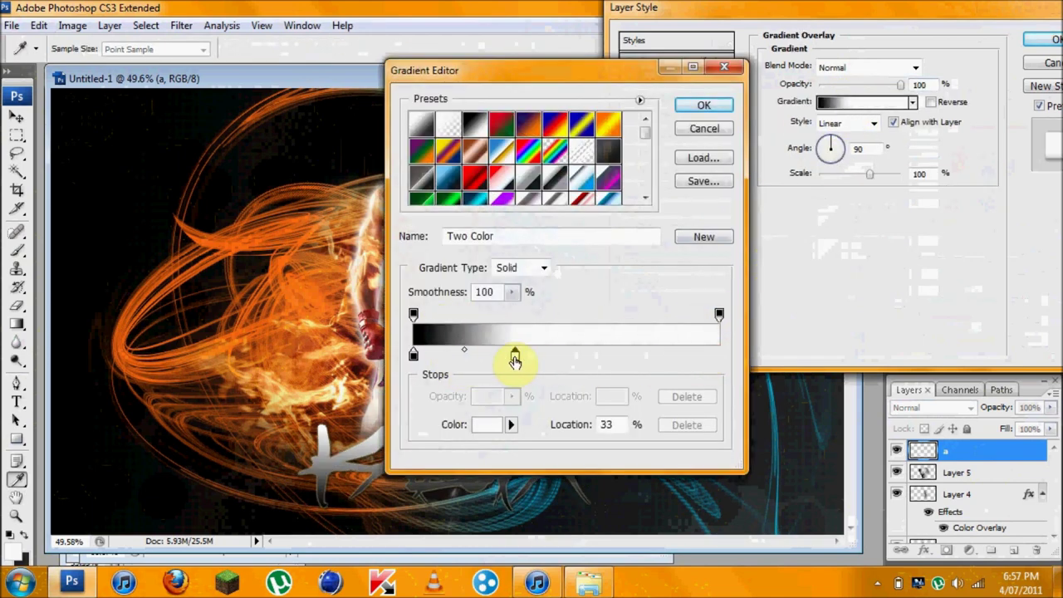
pyautogui.moveTo(413, 355); pyautogui.dragTo(461, 352)
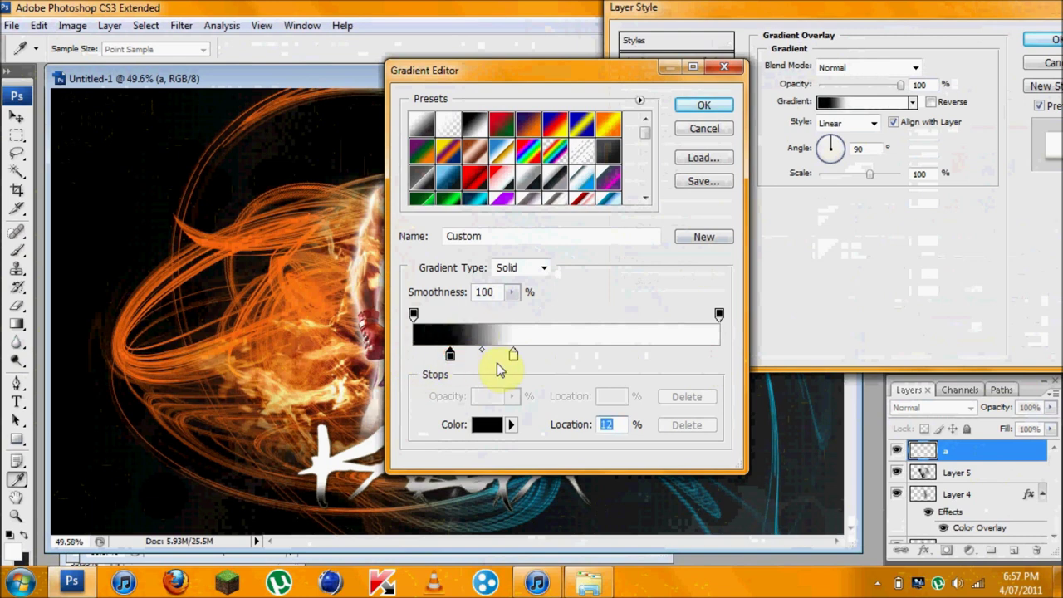
pyautogui.moveTo(513, 356); pyautogui.dragTo(602, 356)
pyautogui.click(697, 104)
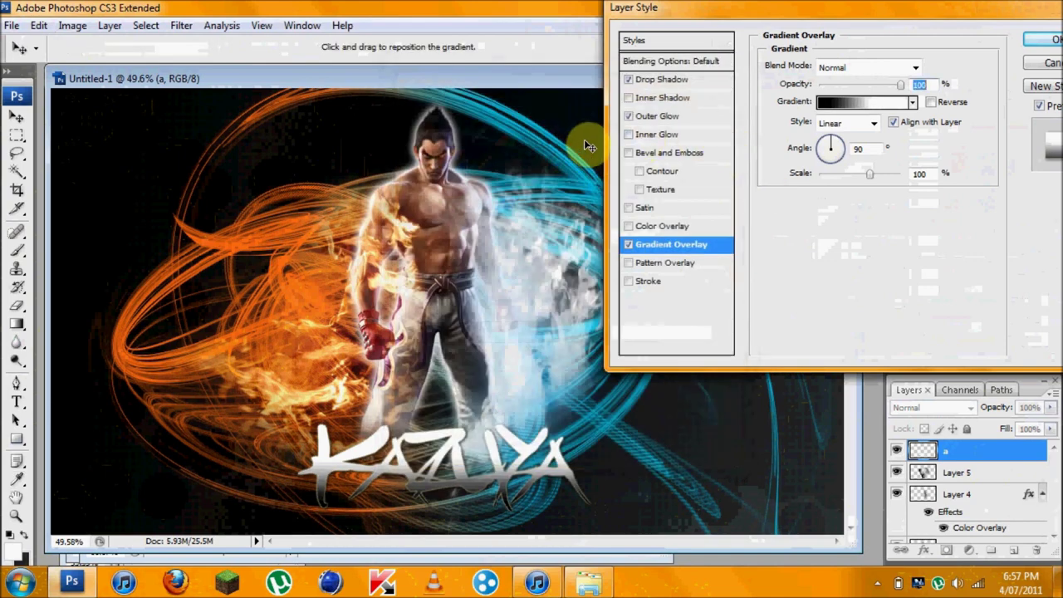
pyautogui.click(1039, 40)
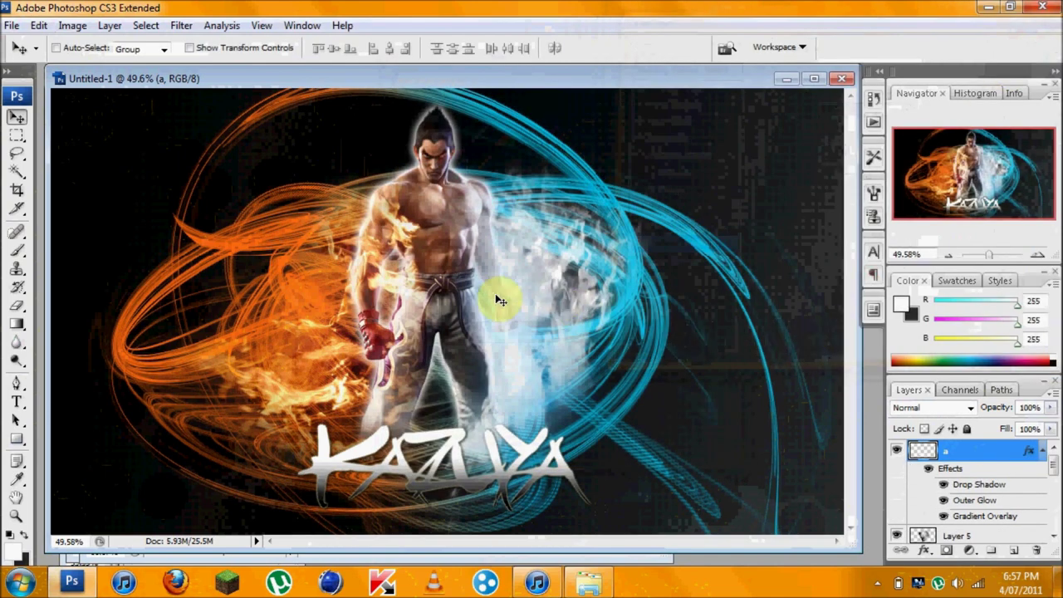